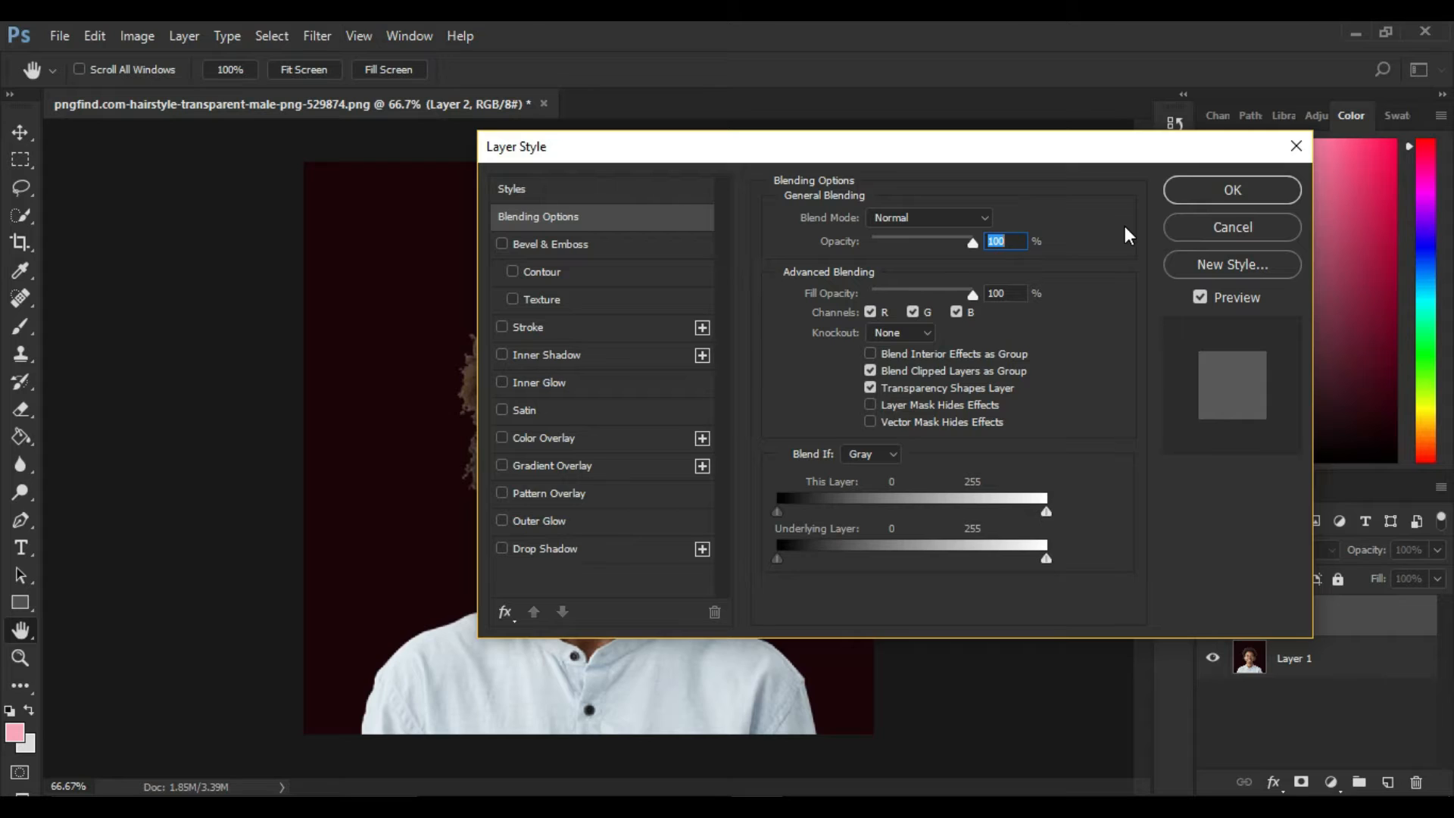
Step: Turn off the G and B channels in Layer 2's blending options, leaving only R
{"action": "left_click", "coordinate": [914, 311]}
{"action": "left_click", "coordinate": [956, 312]}
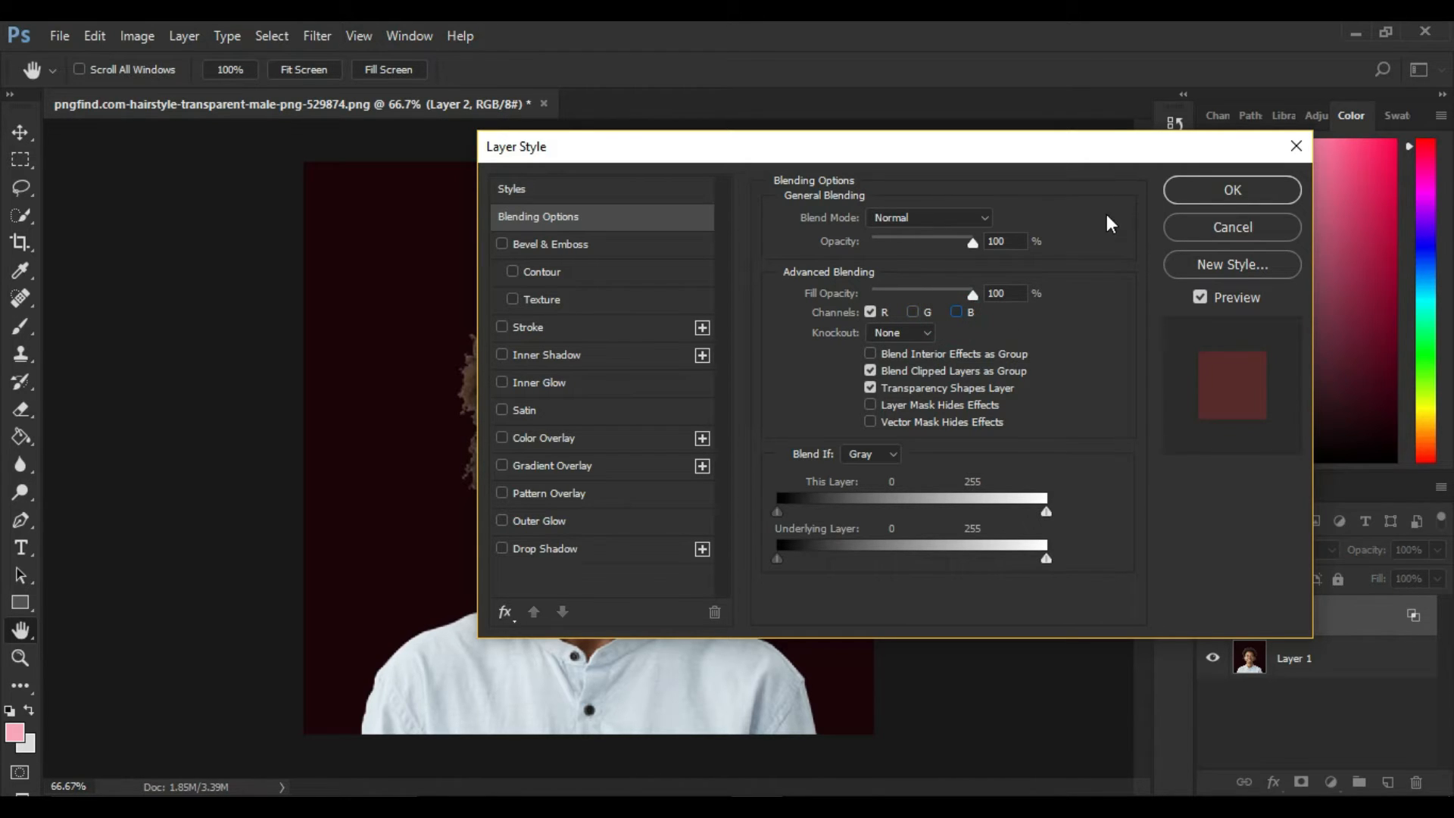
{"action": "left_click", "coordinate": [1174, 188]}
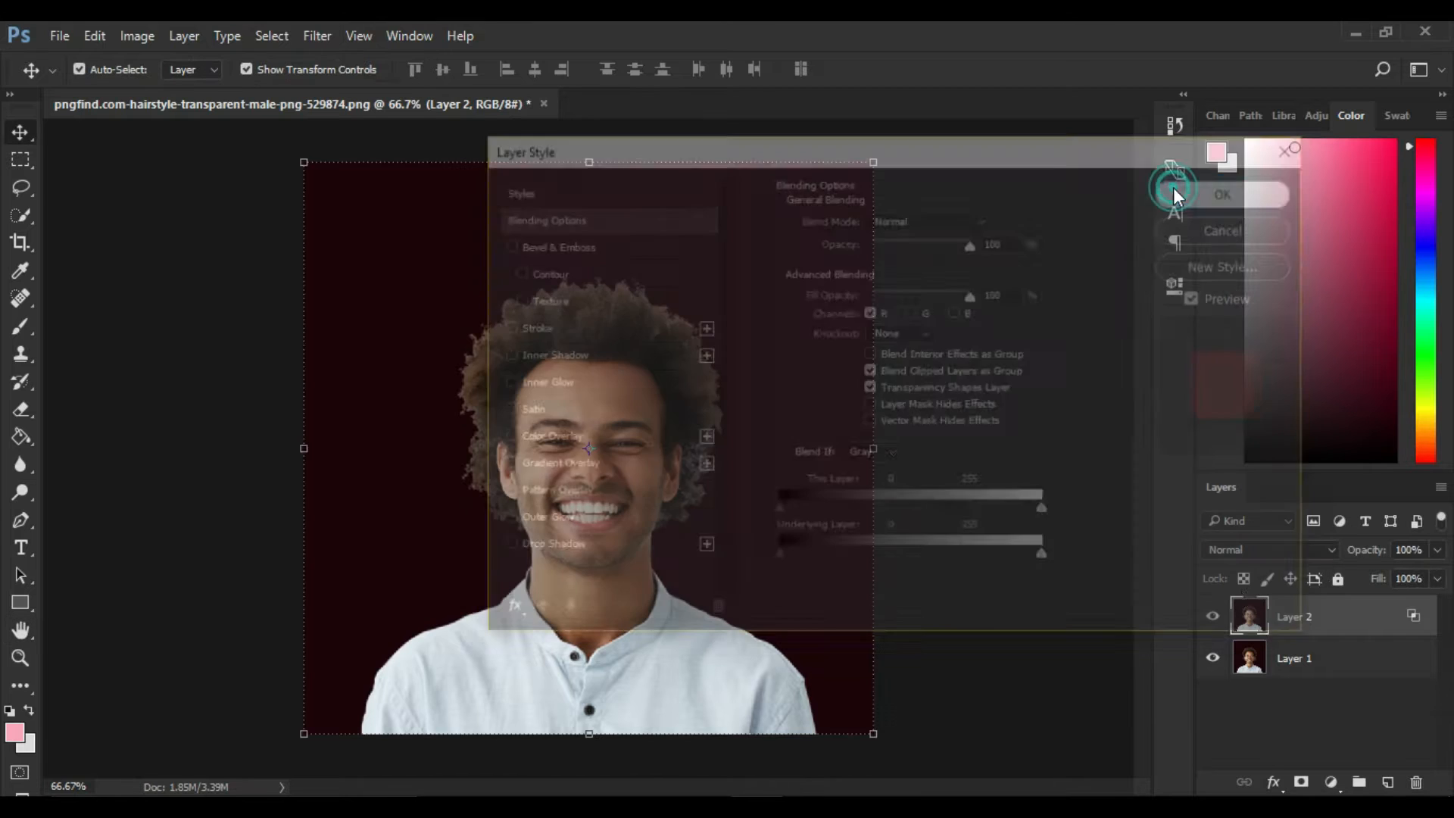
Step: Turn off the R channel in Layer 1's blending options, keeping G and B on
{"action": "right_click", "coordinate": [1318, 675]}
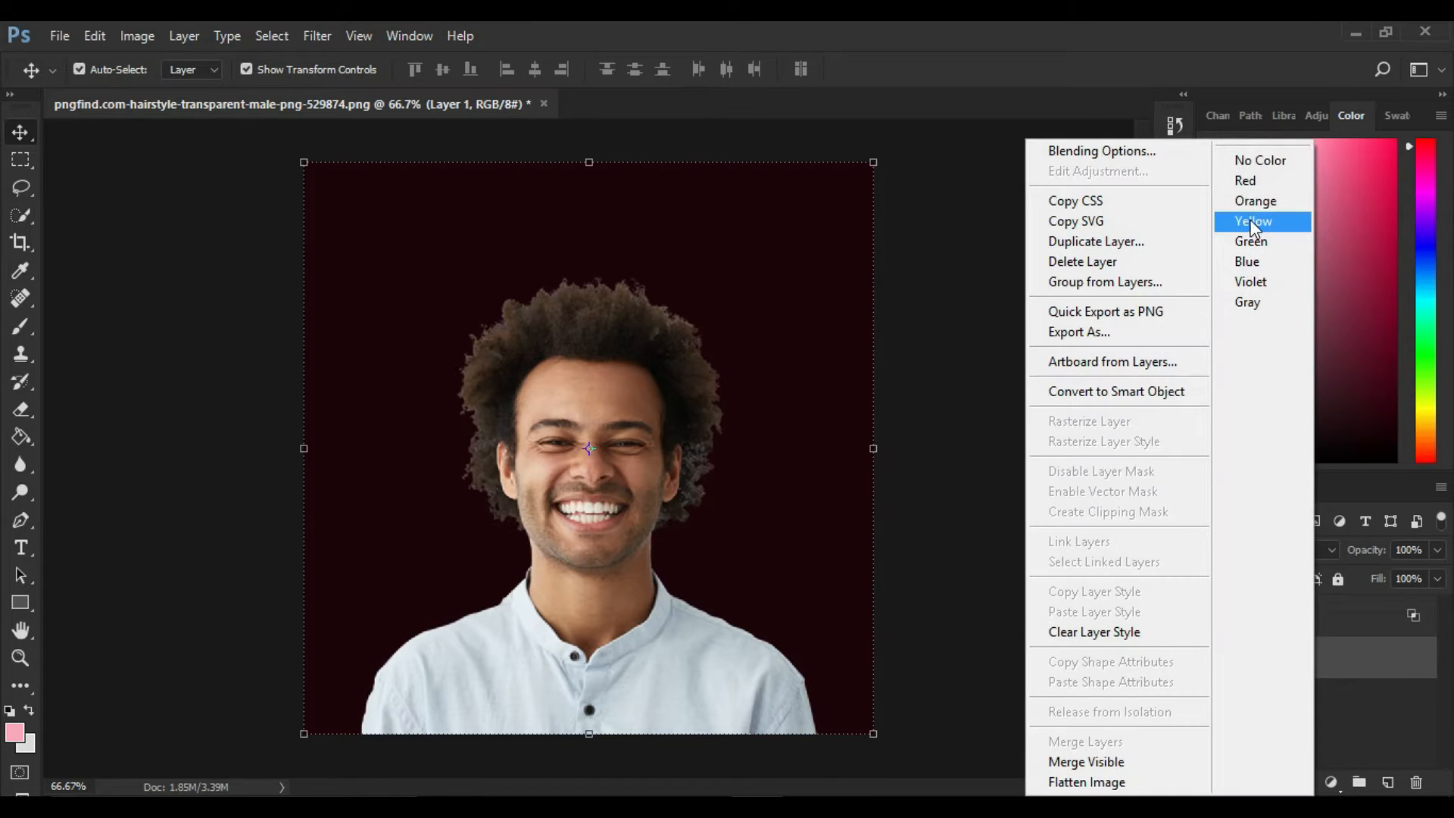
{"action": "left_click", "coordinate": [1180, 144]}
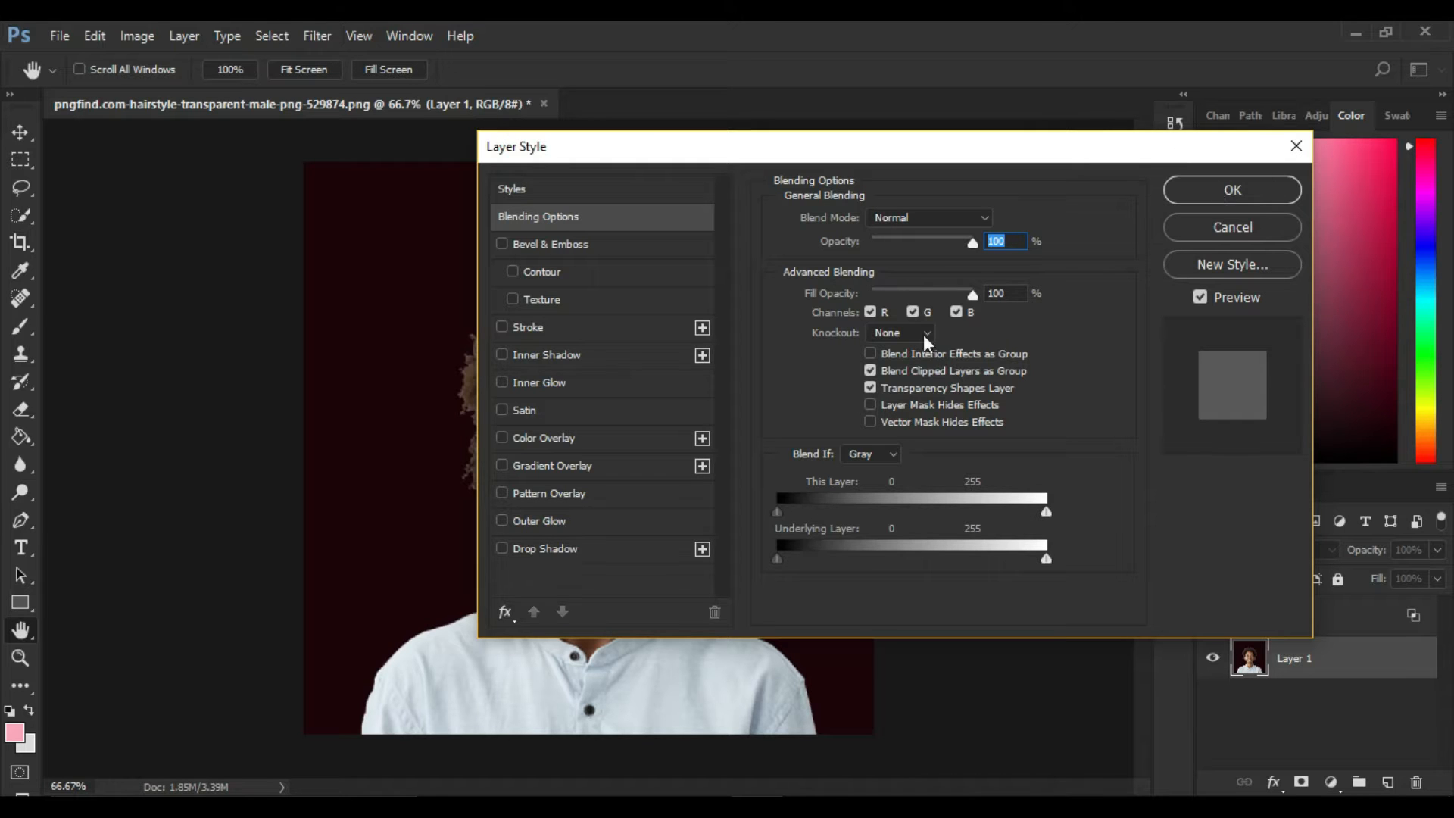
{"action": "left_click", "coordinate": [870, 312]}
{"action": "left_click", "coordinate": [1275, 189]}
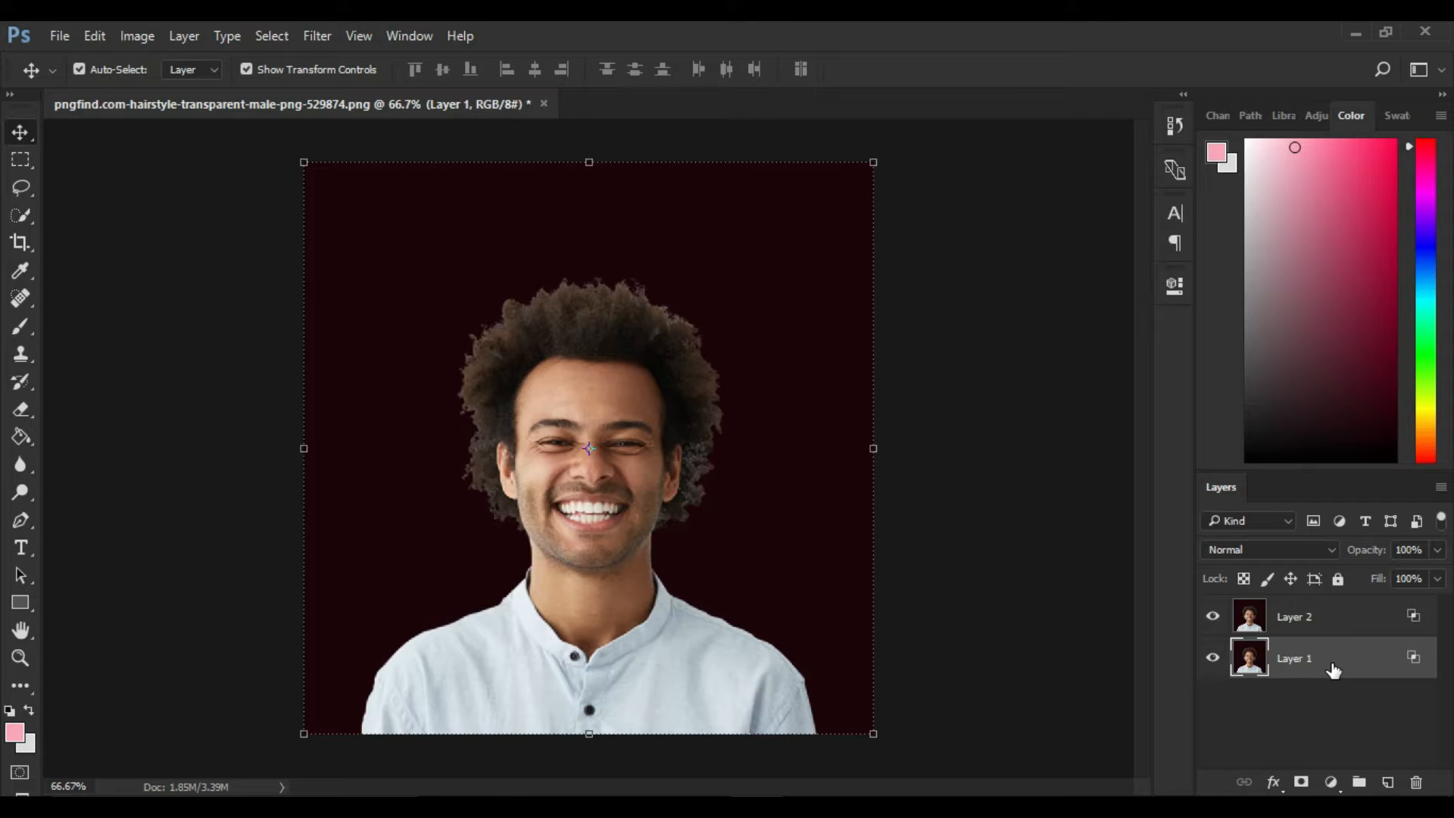
Step: Nudge Layer 2 a few pixels to the right to offset its red channel from Layer 1
{"action": "left_click", "coordinate": [1311, 619]}
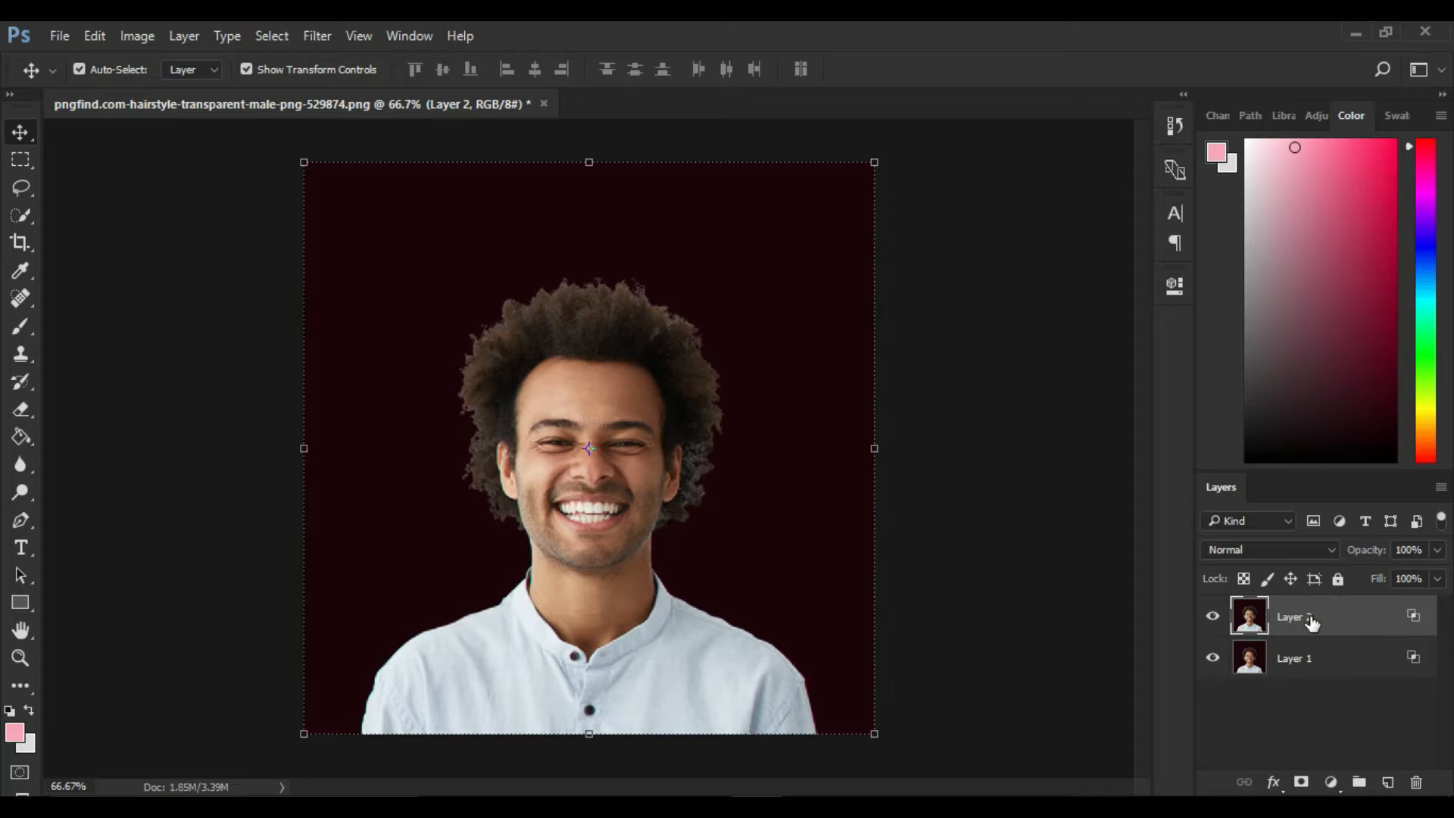
{"action": "key", "text": "Right"}
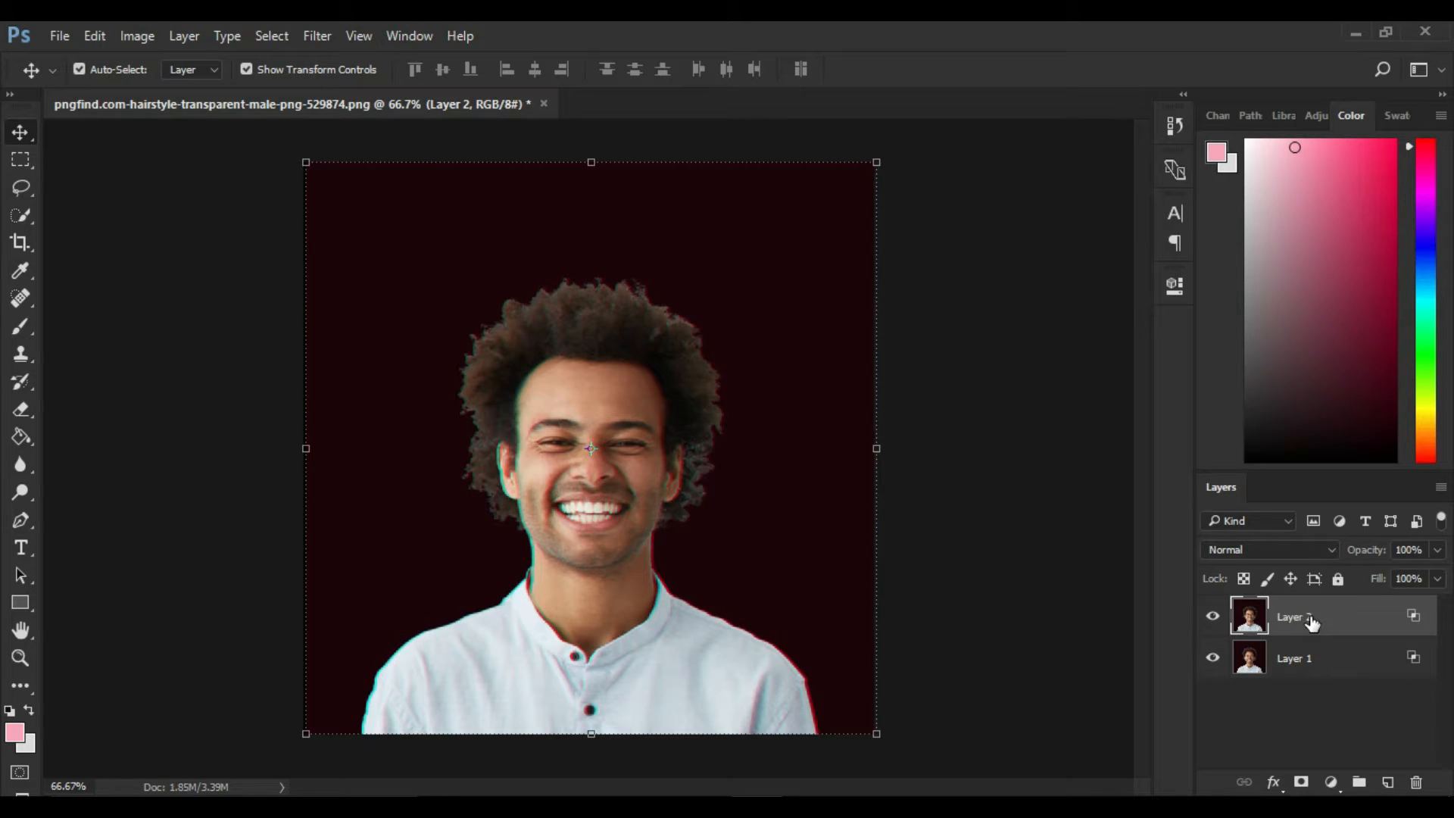
{"action": "key", "text": "Right"}
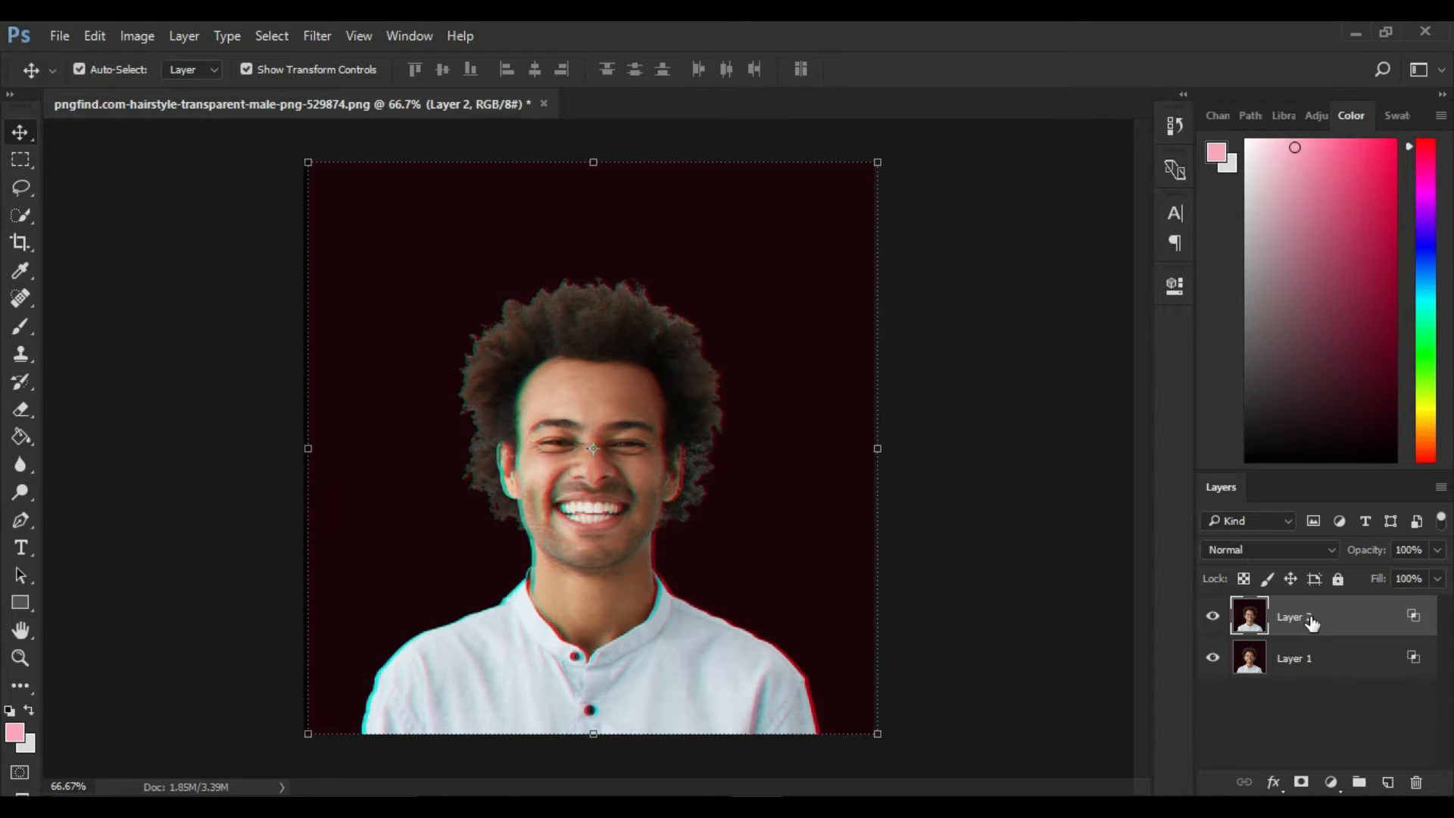
{"action": "key", "text": "Right"}
{"action": "key", "text": "Right"}
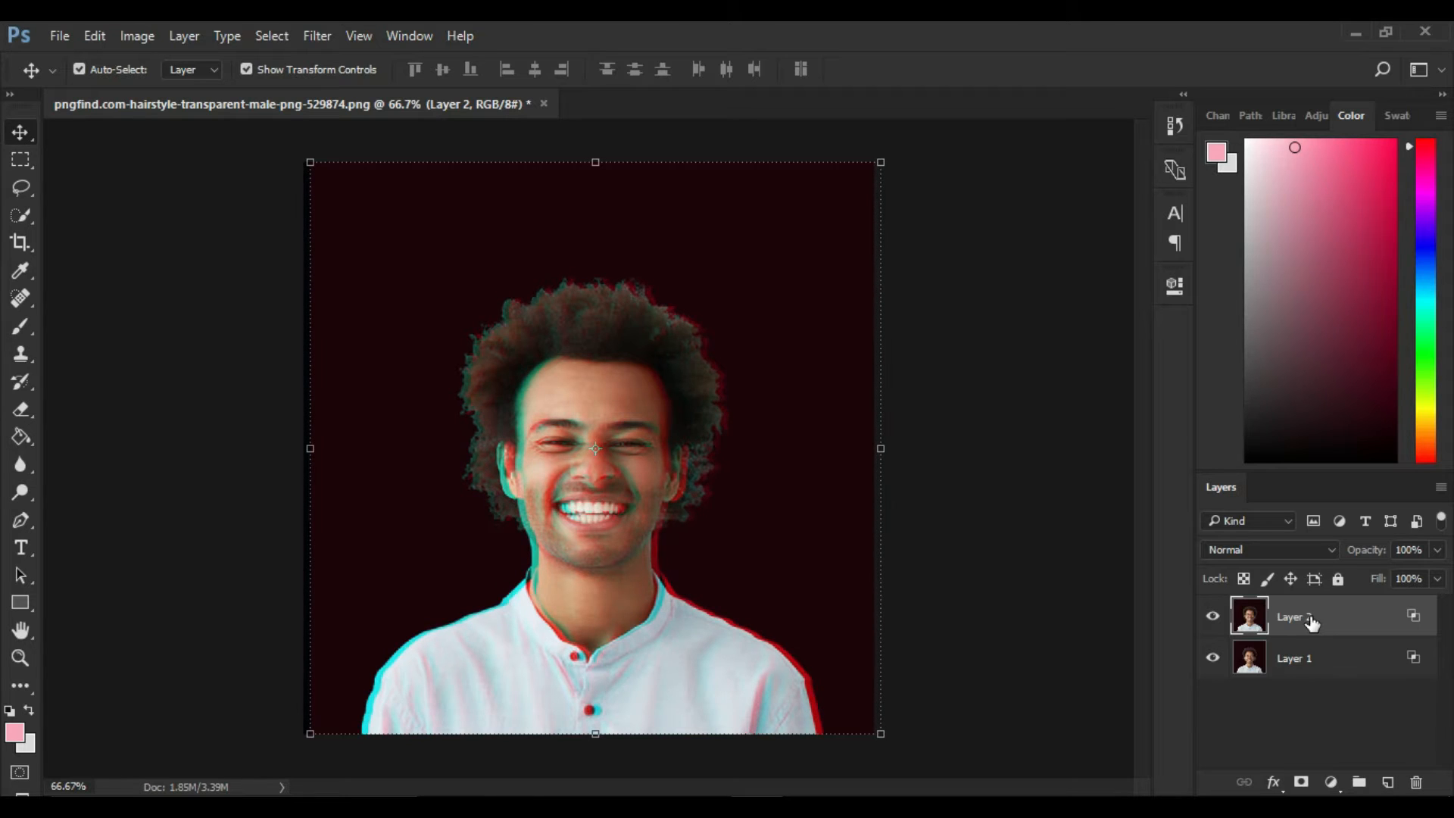
{"action": "key", "text": "Left"}
{"action": "key", "text": "Left"}
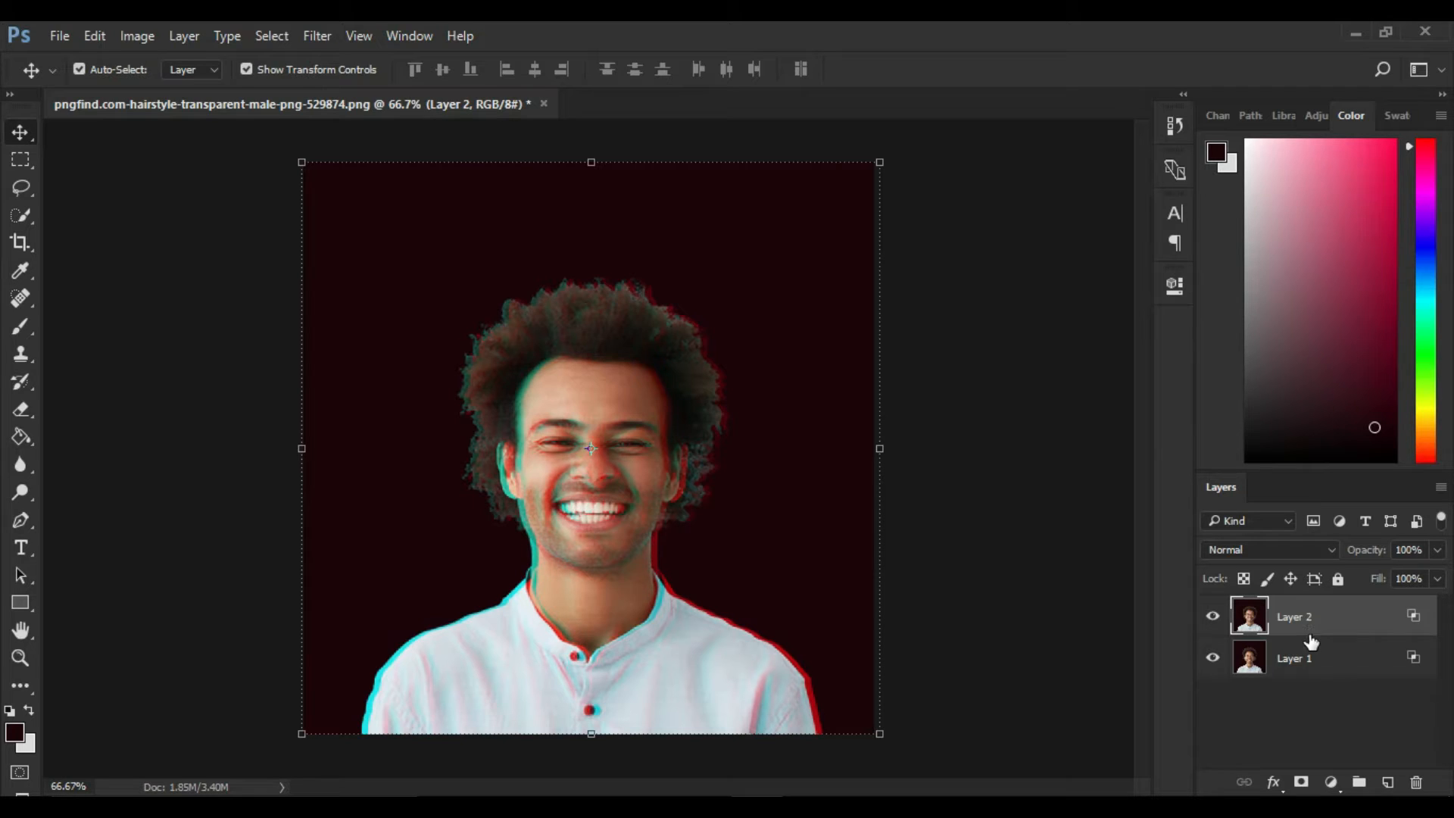
Step: Merge Layer 1 and Layer 2 into one layer and rename it IMAGE
{"action": "left_click", "coordinate": [1310, 671], "text": "ctrl"}
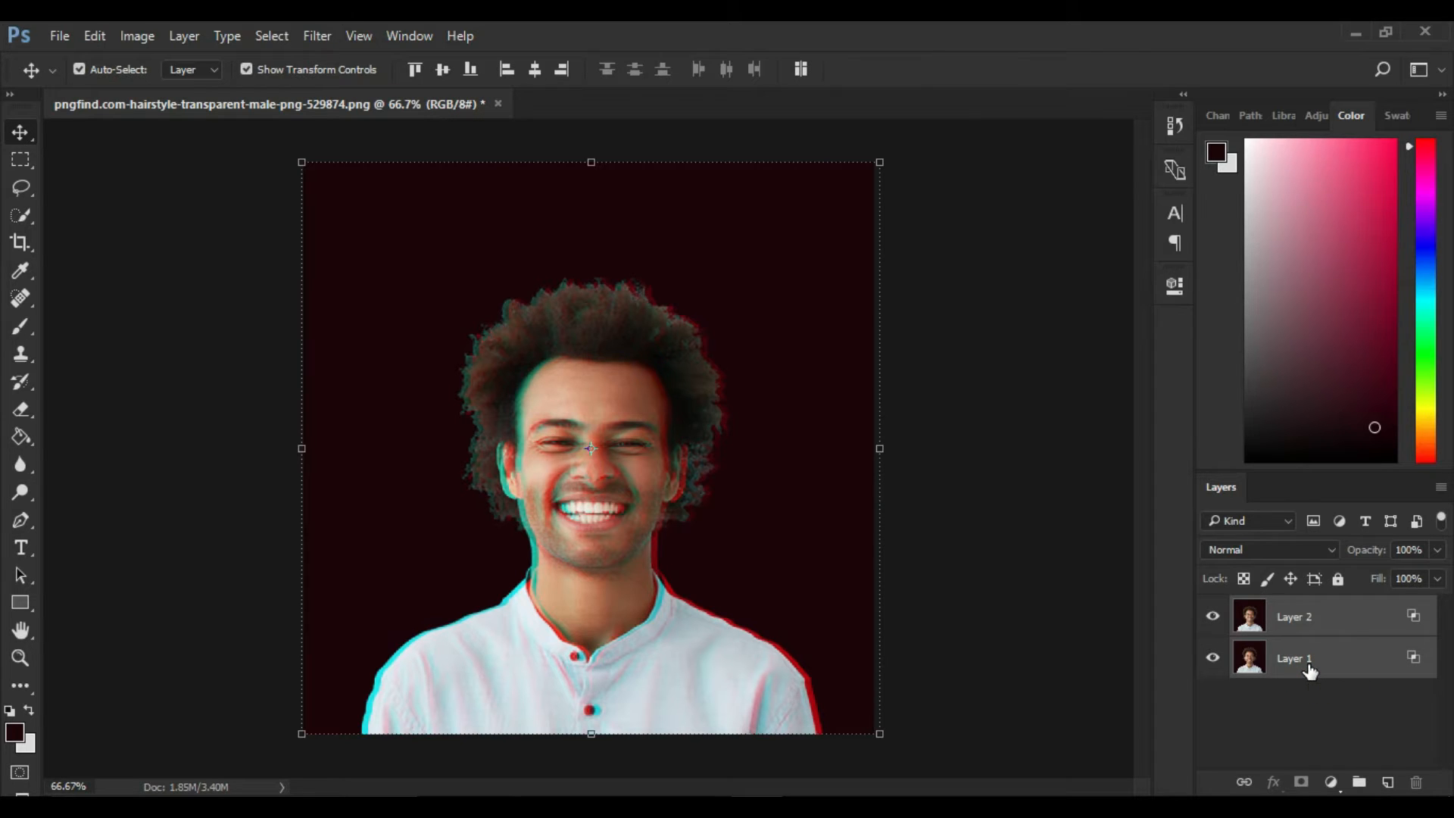
{"action": "right_click", "coordinate": [1311, 672]}
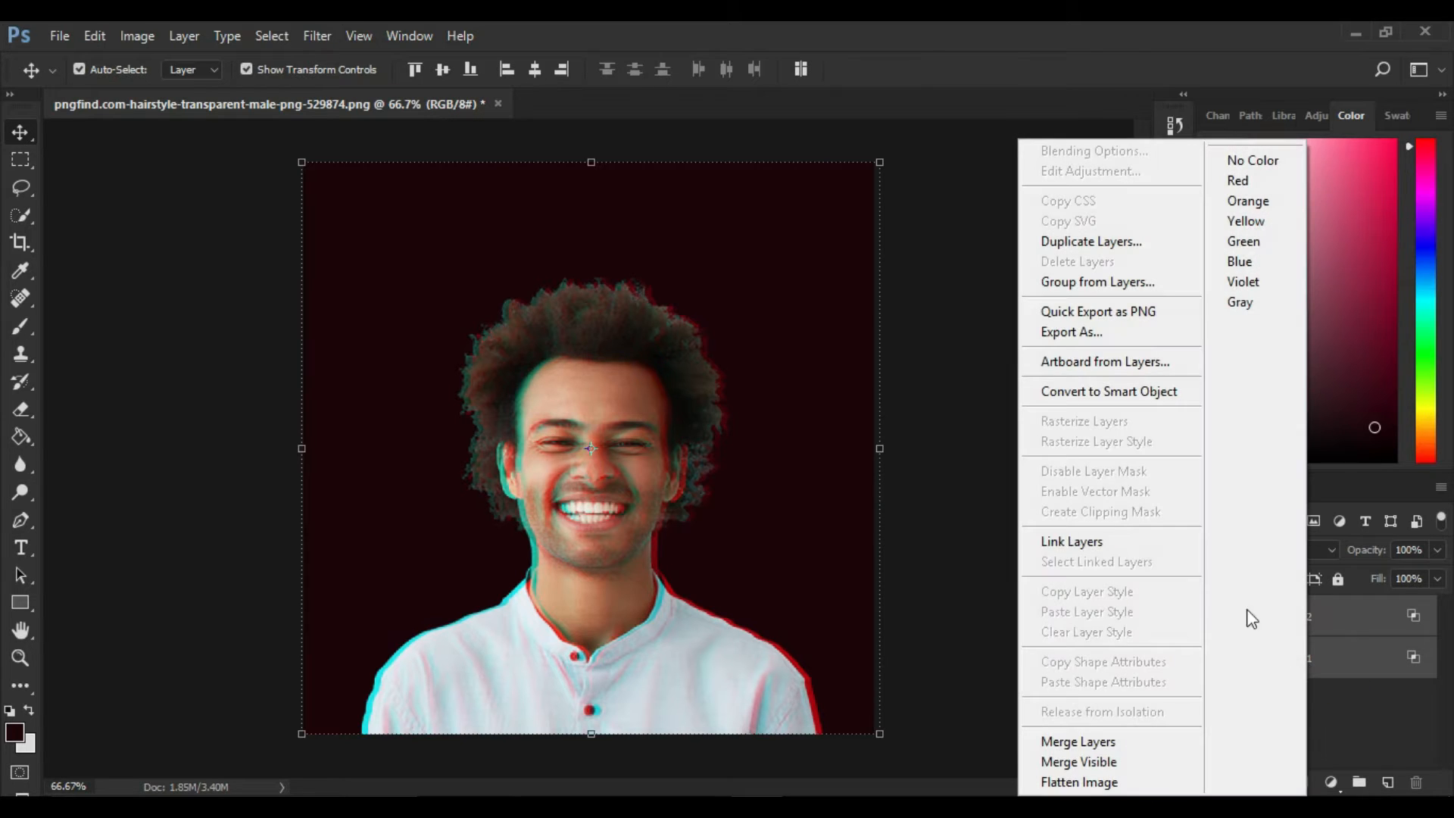
{"action": "left_click", "coordinate": [1088, 741]}
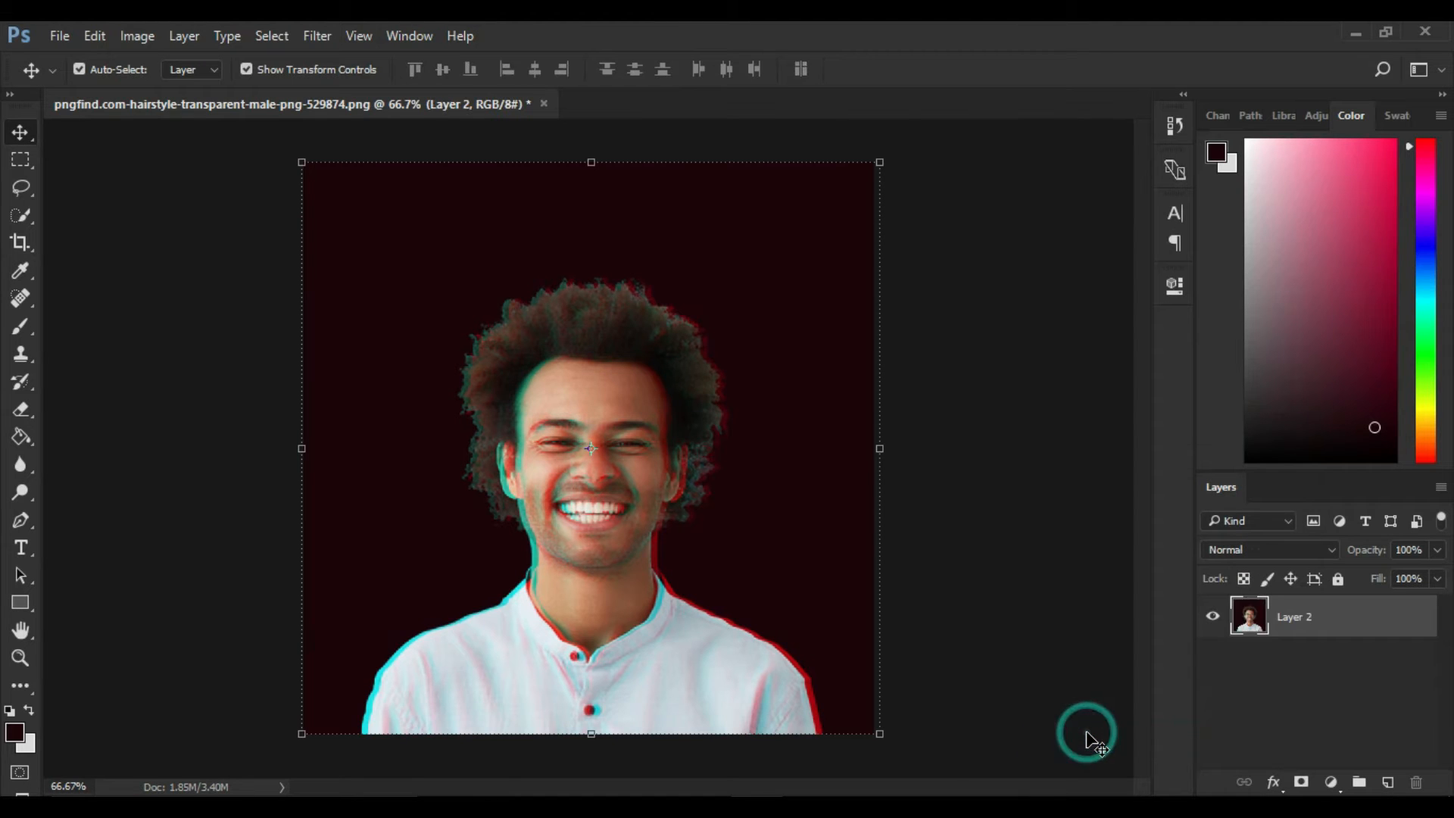
{"action": "double_click", "coordinate": [1298, 620]}
{"action": "type", "text": "IMAGE"}
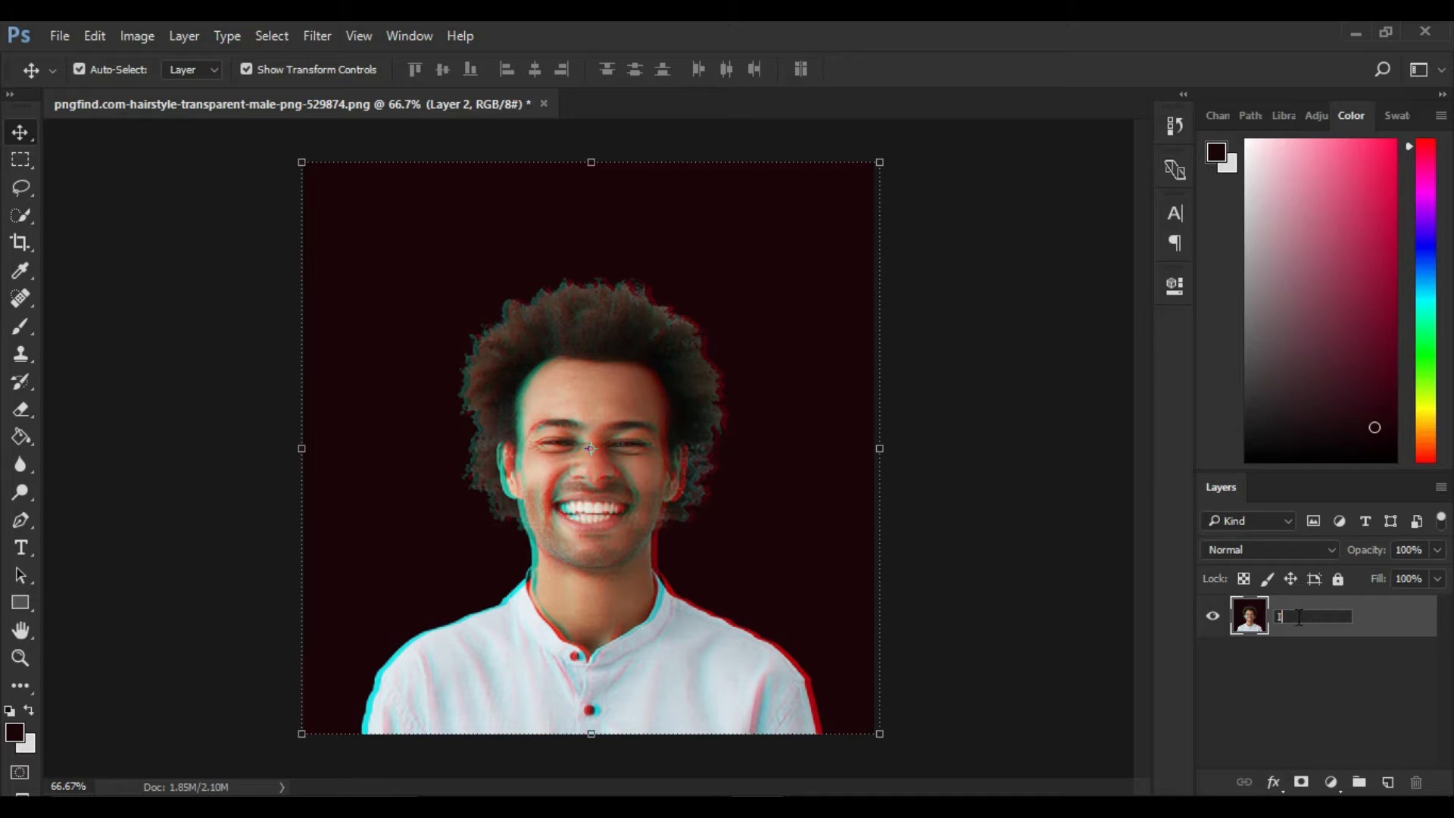
{"action": "key", "text": "Return"}
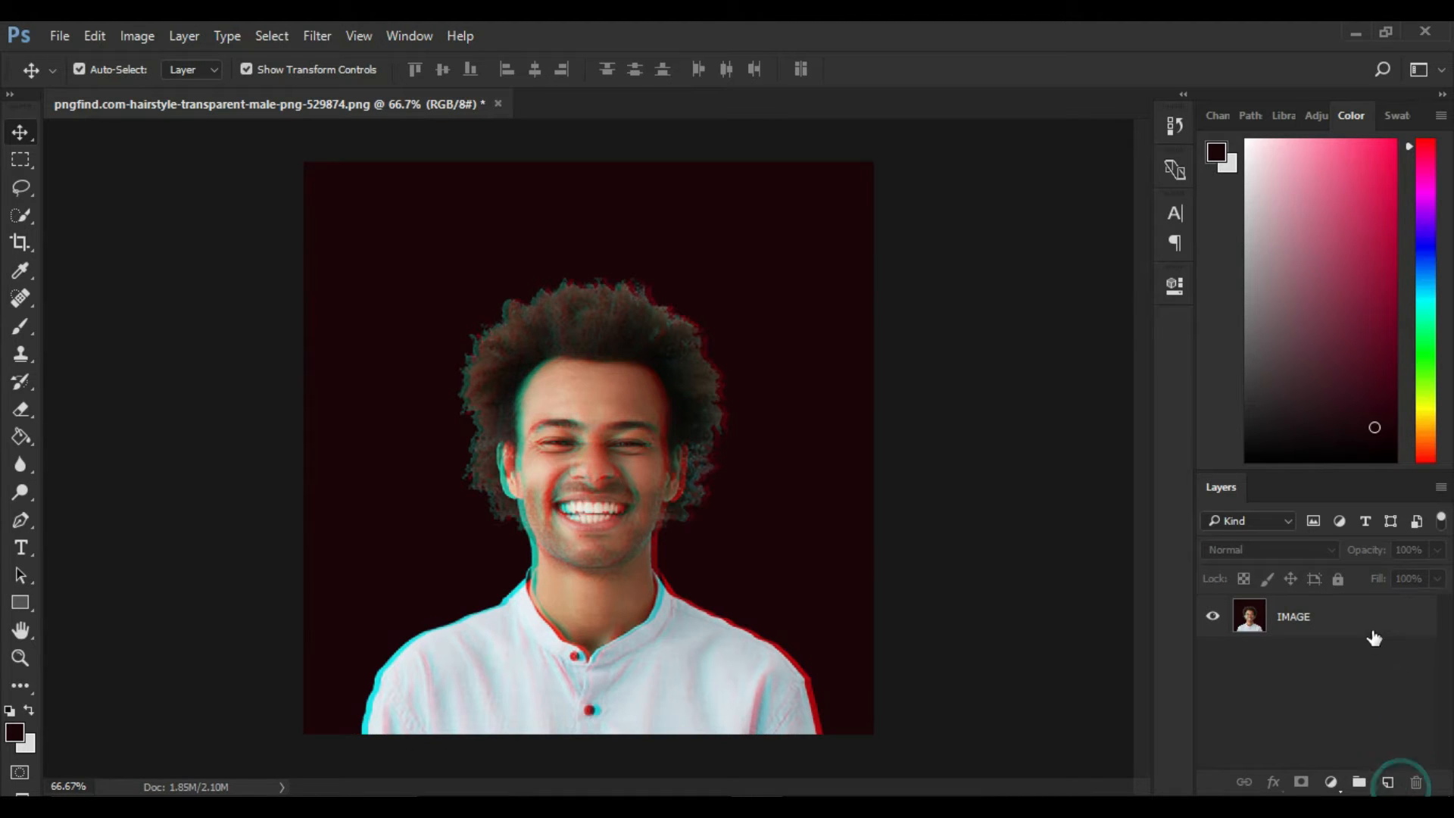
Step: Duplicate the IMAGE layer, place the copy beneath the original and rename it BACKGROUND
{"action": "left_click_drag", "start_coordinate": [1276, 636], "coordinate": [1387, 782]}
{"action": "left_click", "coordinate": [1322, 653]}
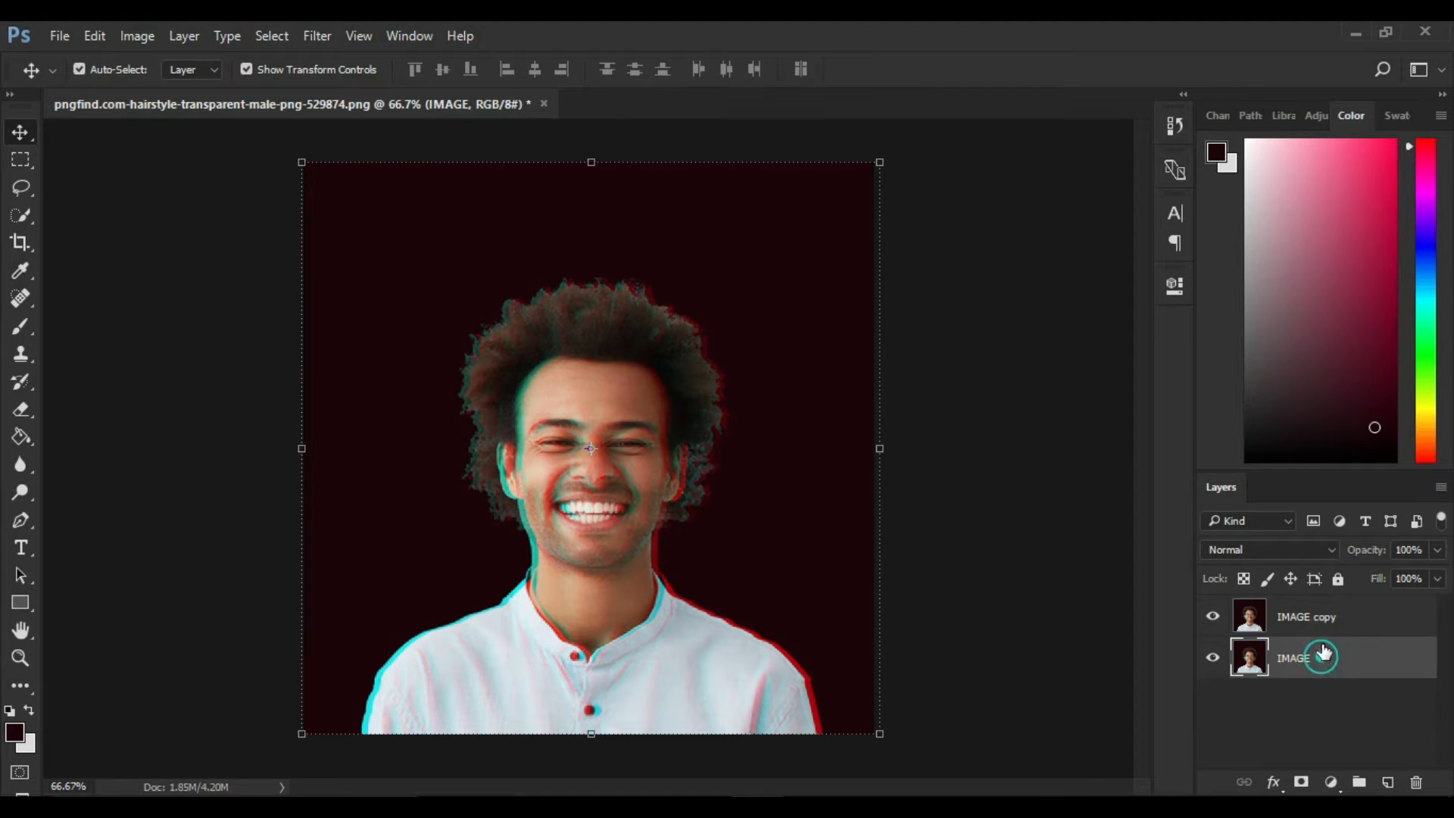
{"action": "left_click_drag", "start_coordinate": [1325, 634], "coordinate": [1325, 675]}
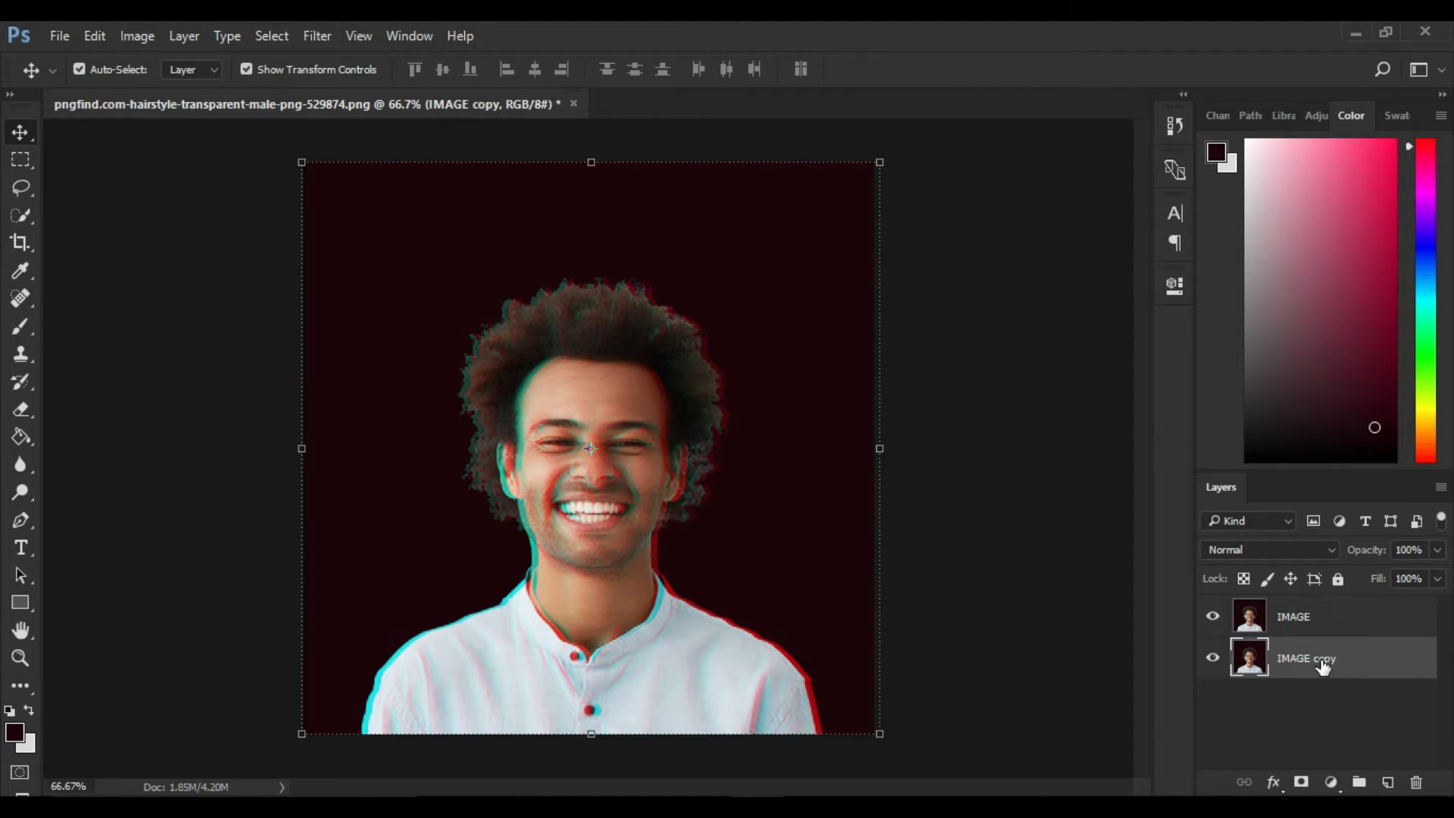
{"action": "double_click", "coordinate": [1323, 662]}
{"action": "type", "text": "BACKGROUND"}
{"action": "key", "text": "Return"}
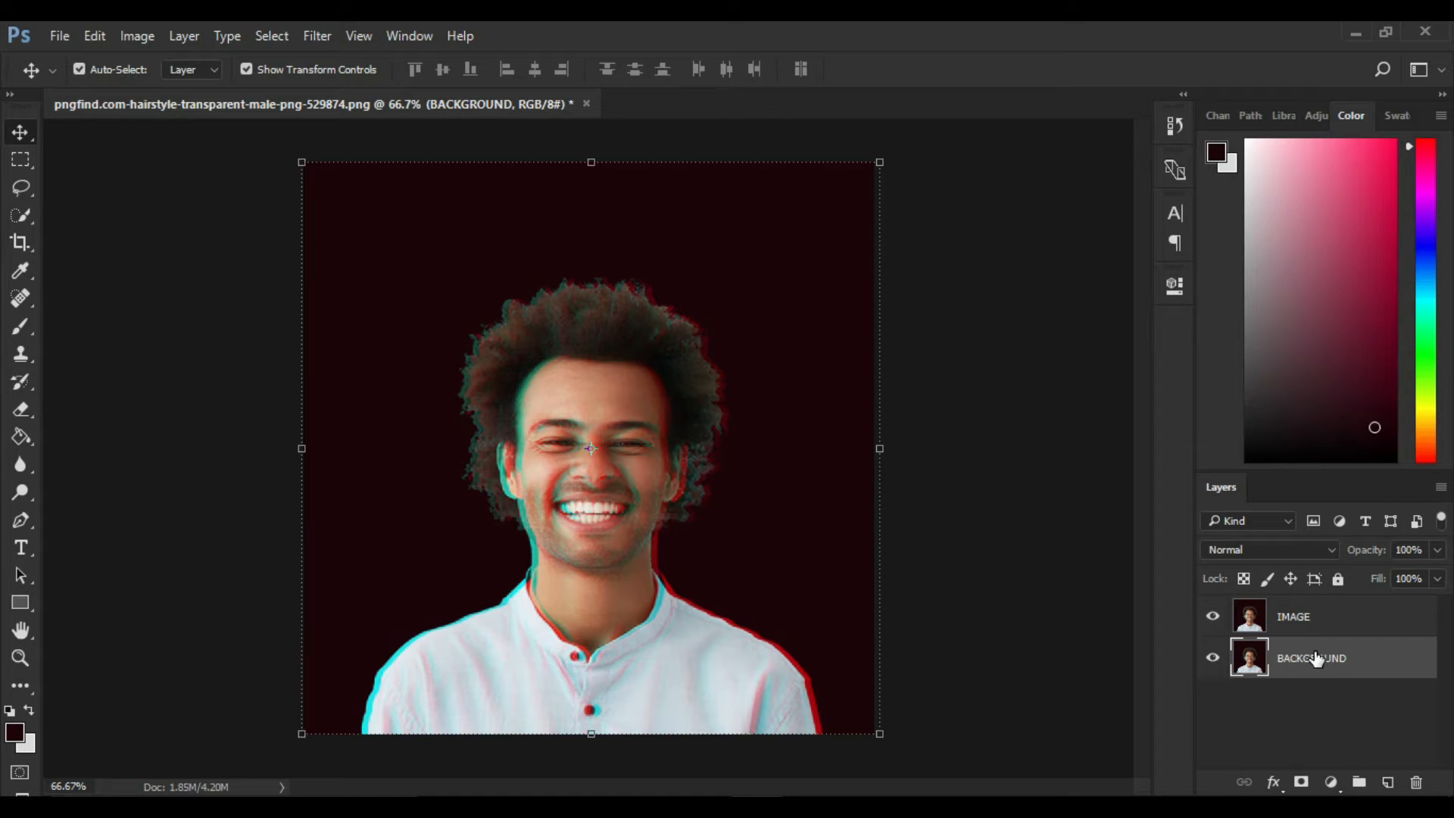
Step: Make the IMAGE layer active and choose the Rectangular Marquee tool for selecting strips around the head
{"action": "left_click", "coordinate": [1322, 625]}
{"action": "key", "text": "m"}
{"action": "scroll", "coordinate": [644, 369], "scroll_direction": "up", "scroll_amount": 5}
{"action": "left_click_drag", "start_coordinate": [652, 371], "coordinate": [735, 386]}
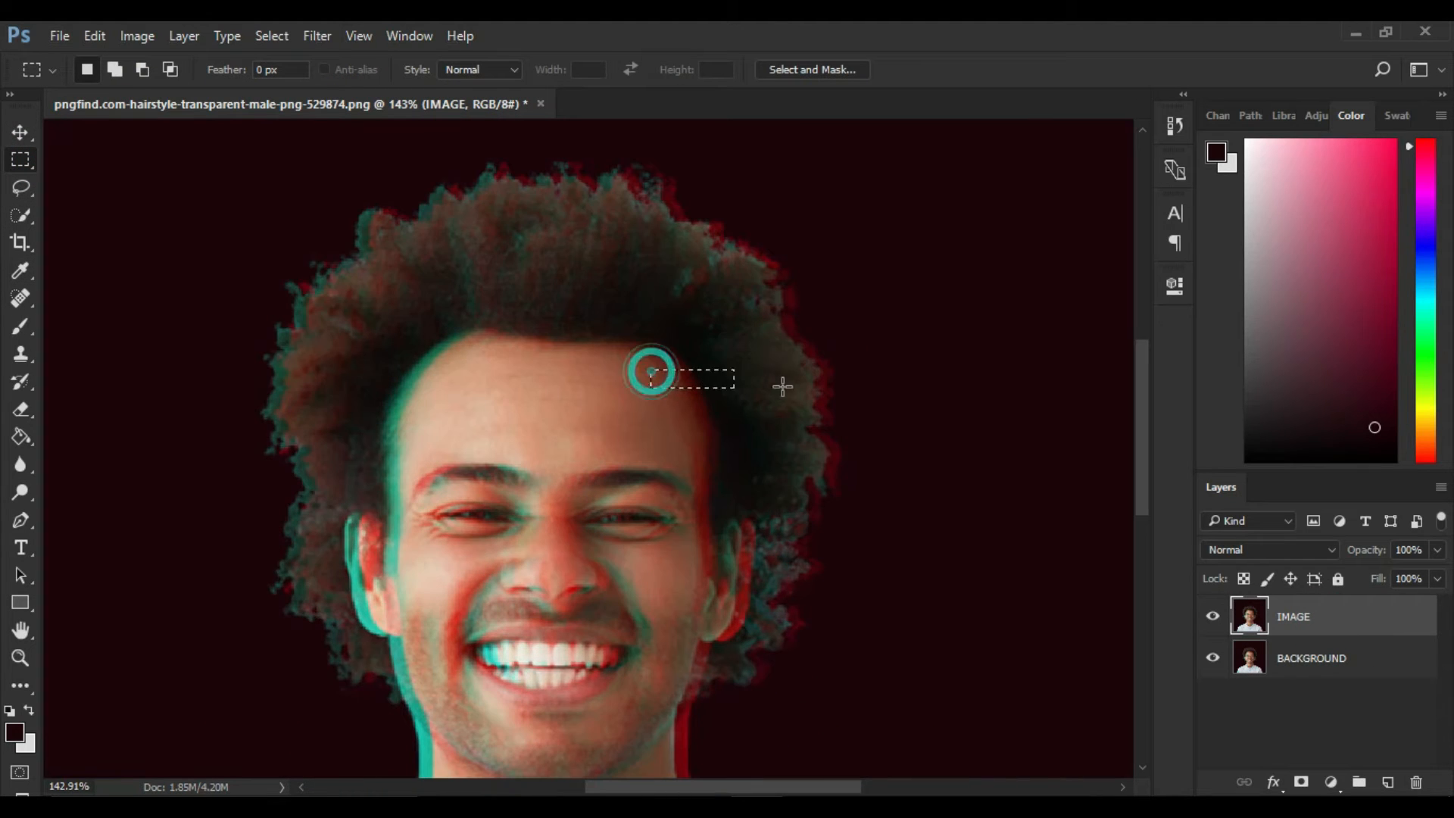
{"action": "left_click", "coordinate": [783, 386]}
{"action": "key", "text": "ctrl+z"}
{"action": "key", "text": "ctrl+z"}
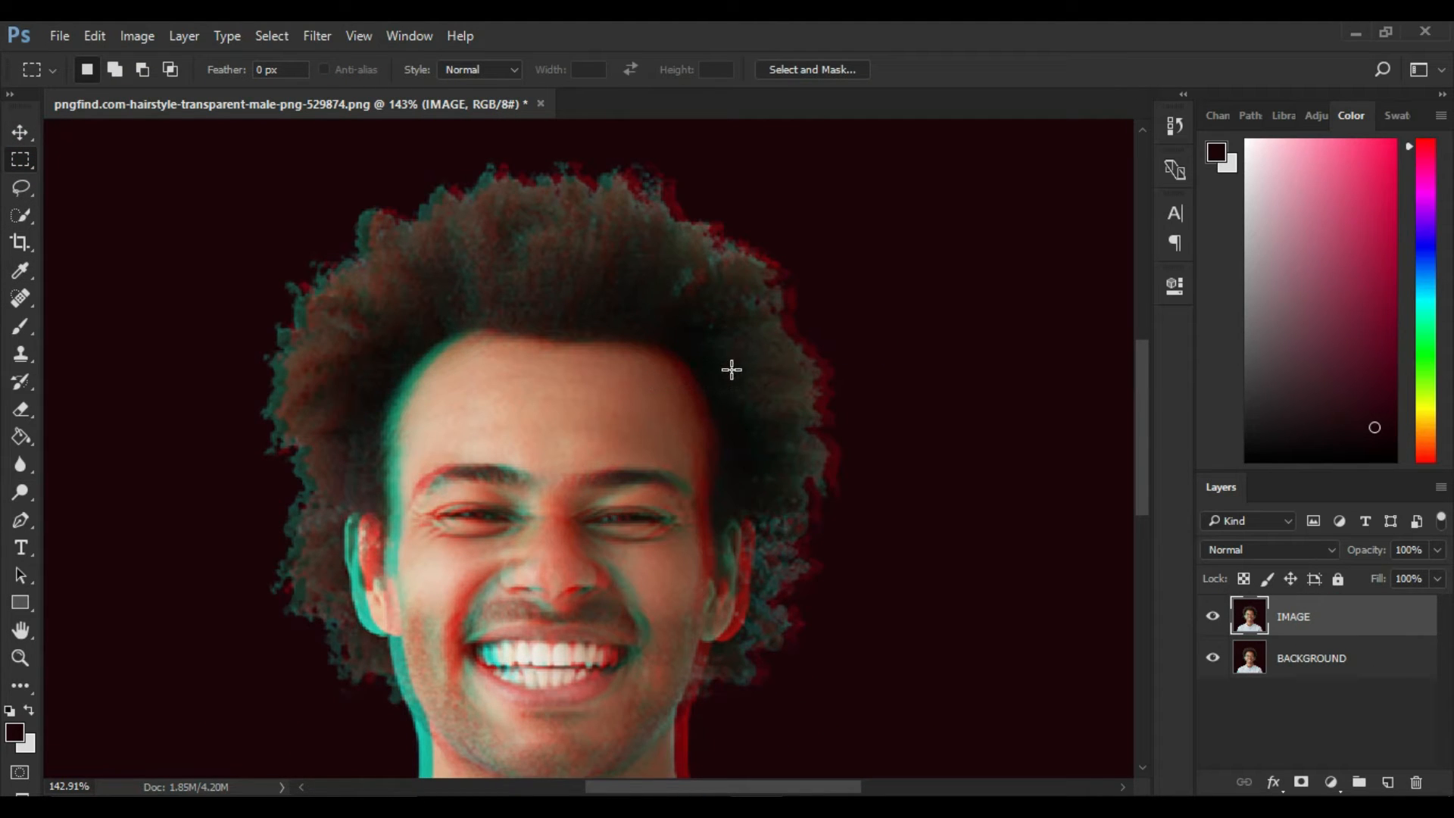
Step: Select a thin horizontal strip from the forehead's right edge through the hair and shift it slightly right
{"action": "left_click_drag", "start_coordinate": [680, 369], "coordinate": [826, 378]}
{"action": "left_click", "coordinate": [20, 132]}
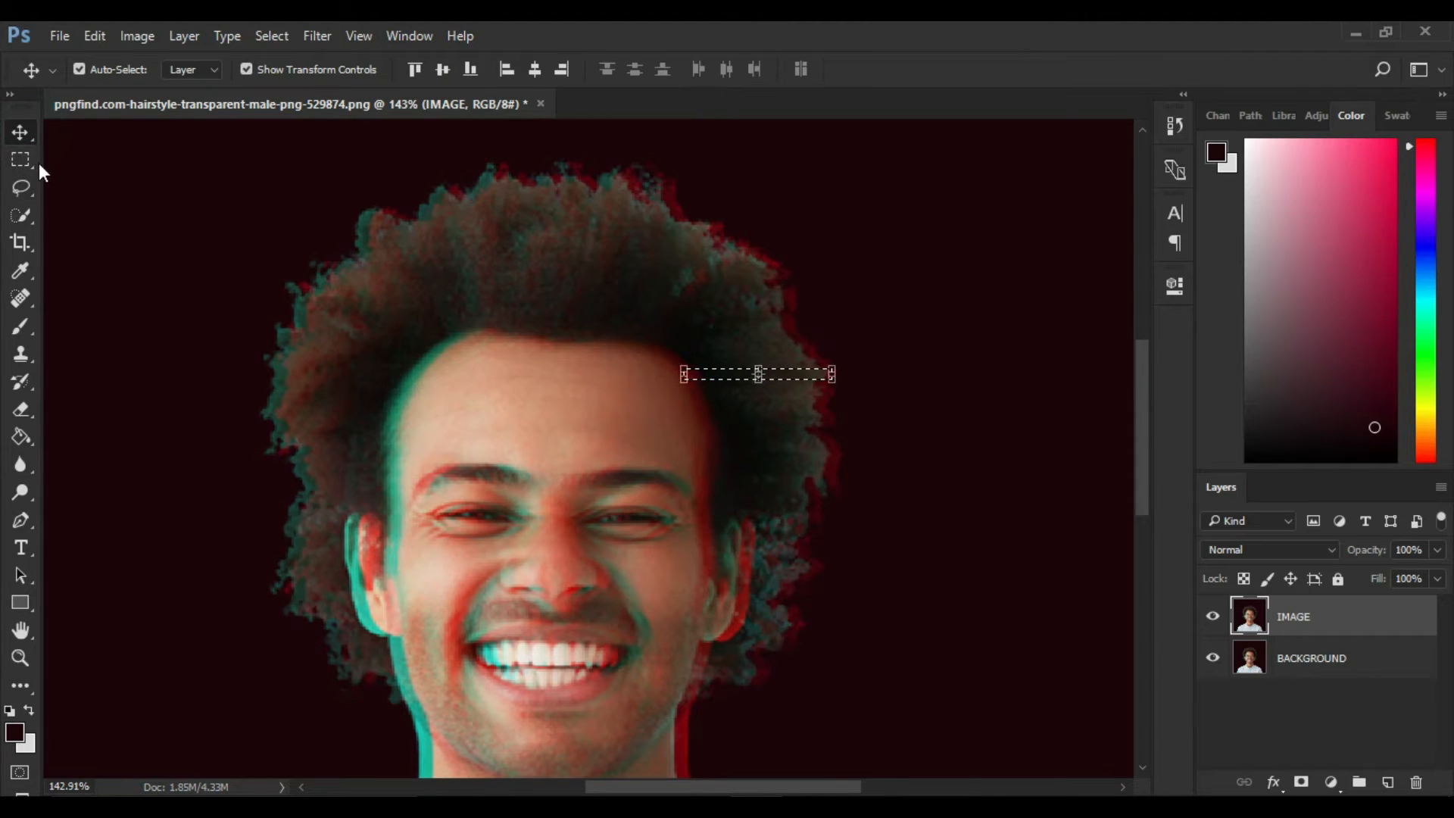
Step: Select a thin strip from the forehead's left edge through the hair, nudge it left and deselect it
{"action": "left_click", "coordinate": [20, 159]}
{"action": "left_click_drag", "start_coordinate": [387, 369], "coordinate": [326, 386]}
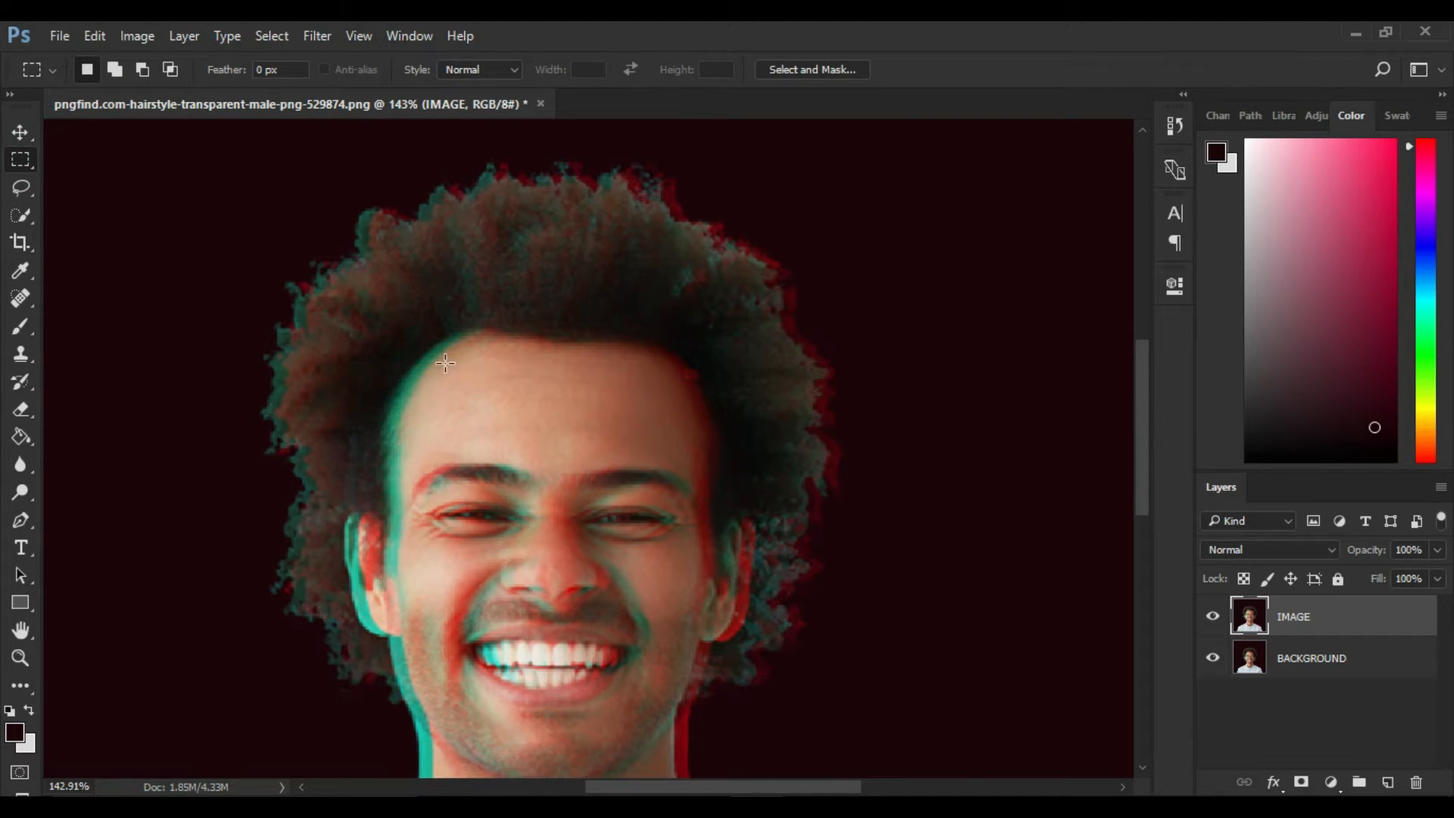
{"action": "left_click_drag", "start_coordinate": [445, 364], "coordinate": [275, 376]}
{"action": "left_click", "coordinate": [21, 132]}
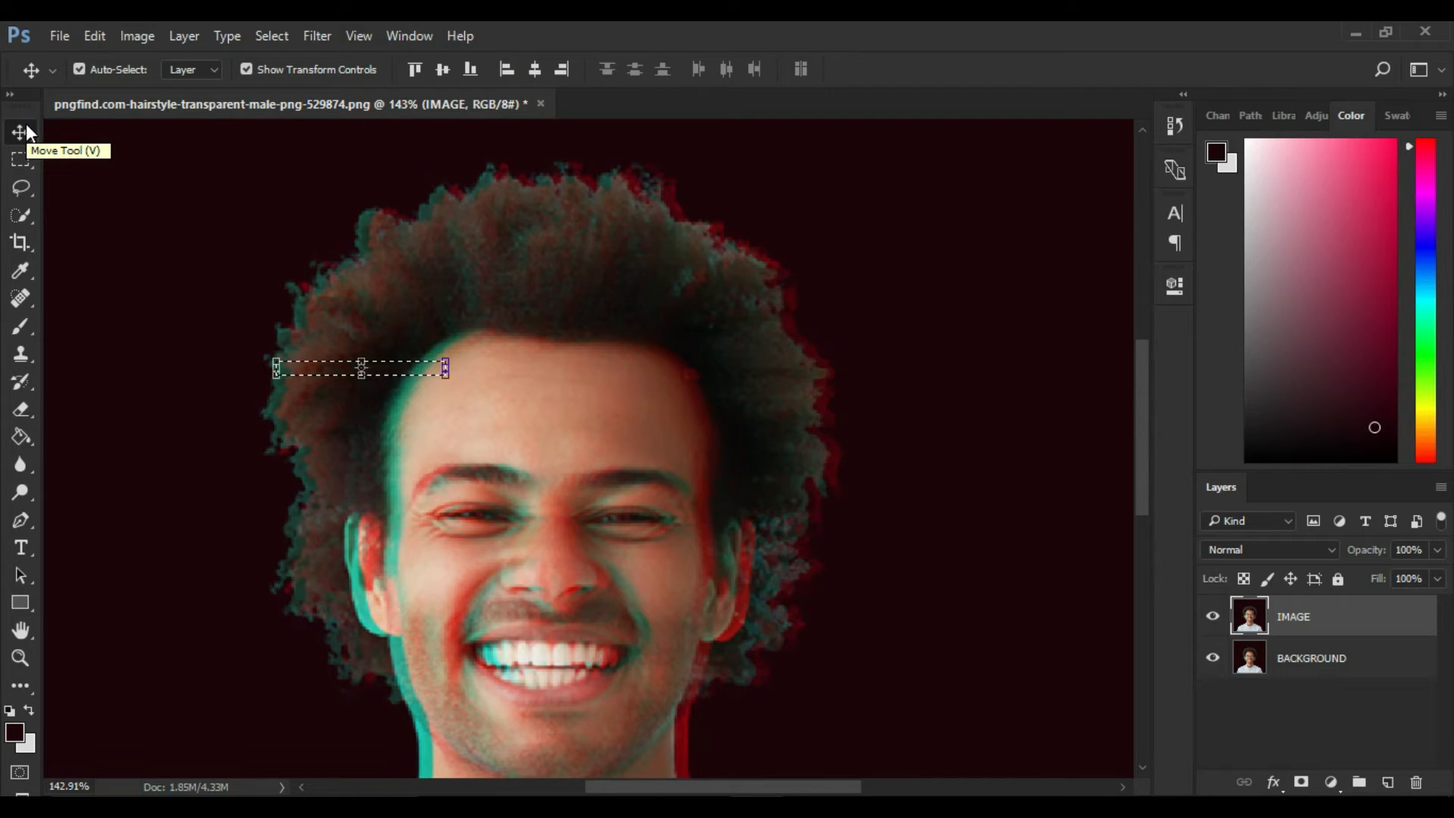
{"action": "key", "text": "Left"}
{"action": "key", "text": "Left"}
{"action": "key", "text": "Left"}
{"action": "key", "text": "Left"}
{"action": "key", "text": "Left"}
{"action": "key", "text": "Left"}
{"action": "key", "text": "Left"}
{"action": "key", "text": "Left"}
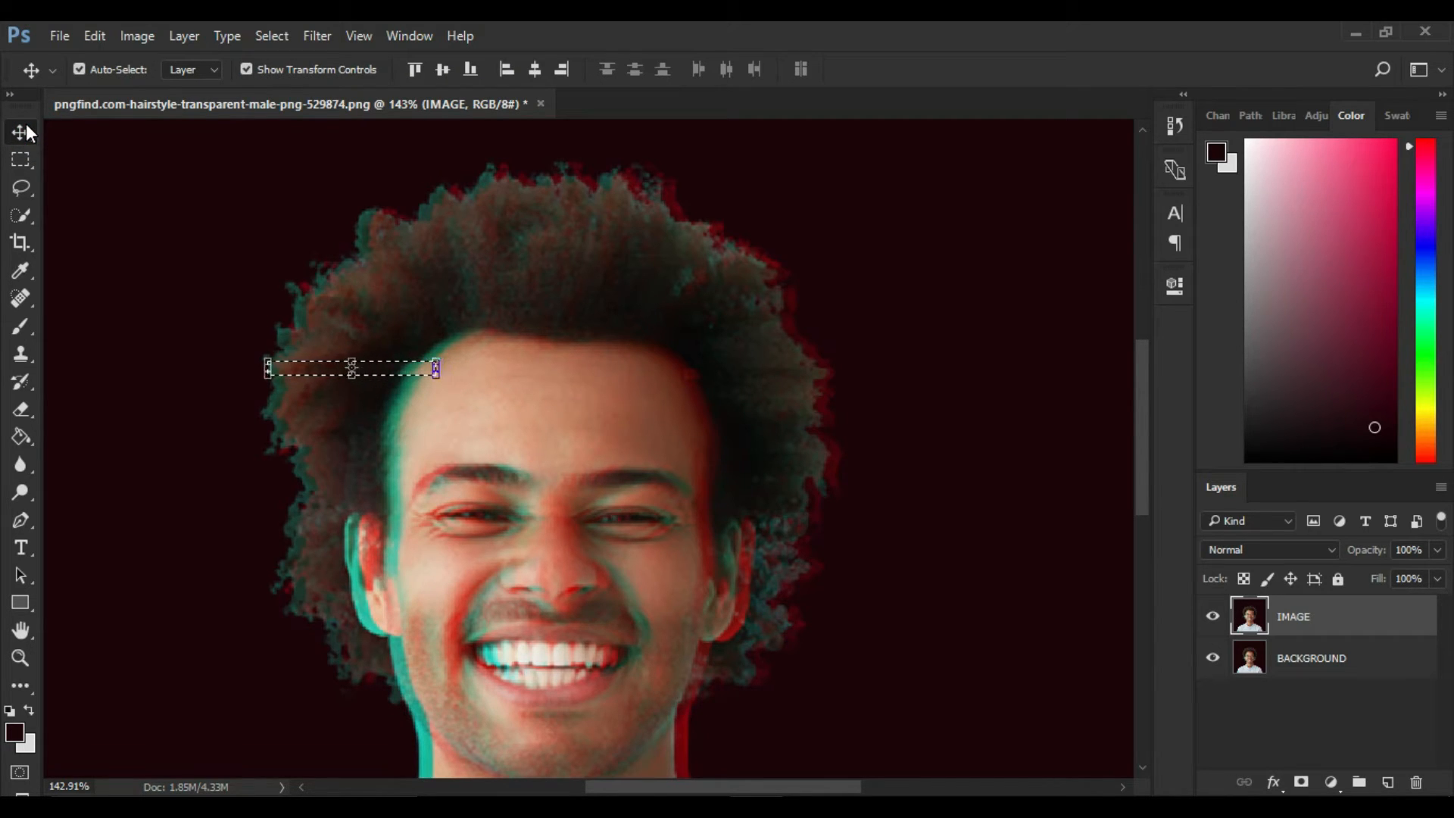
{"action": "key", "text": "Left"}
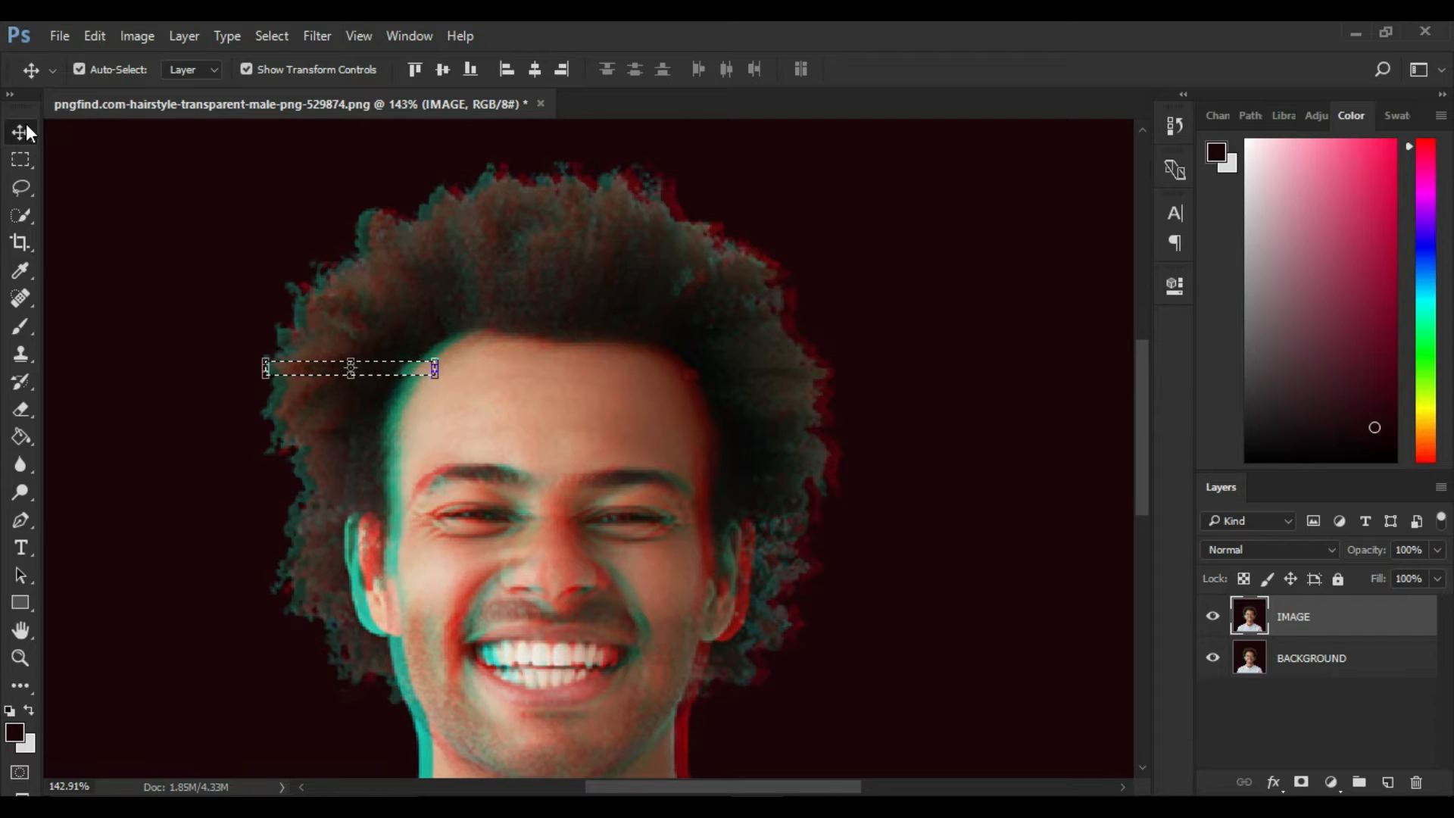
{"action": "key", "text": "ctrl+d"}
Step: Select a thin horizontal strip through the upper-left hair with the marquee and prepare it for moving
{"action": "key", "text": "m"}
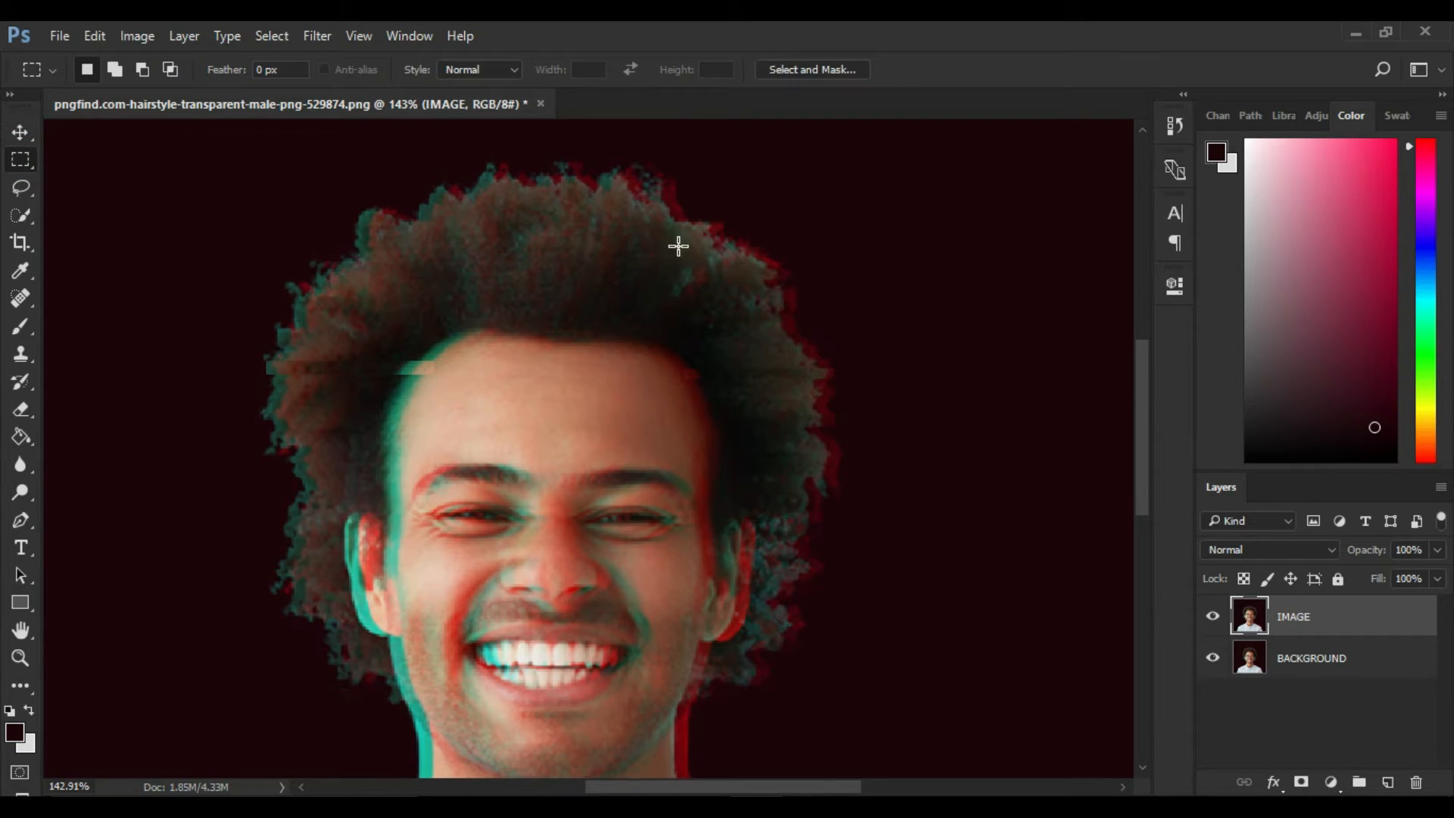
{"action": "left_click_drag", "start_coordinate": [626, 238], "coordinate": [758, 260]}
{"action": "key", "text": "ctrl+d"}
{"action": "left_click_drag", "start_coordinate": [385, 270], "coordinate": [510, 278]}
{"action": "left_click", "coordinate": [21, 133]}
Step: Select a thin strip across the right temple and hair just above the eyebrow and shift it right
{"action": "left_click", "coordinate": [24, 161]}
{"action": "left_click_drag", "start_coordinate": [652, 453], "coordinate": [841, 467]}
{"action": "left_click", "coordinate": [24, 135]}
{"action": "left_click", "coordinate": [23, 160]}
Step: Shift a thin horizontal strip across the right earlobe and hair to the right, and deselect it
{"action": "scroll", "coordinate": [496, 328], "scroll_direction": "down", "scroll_amount": 4}
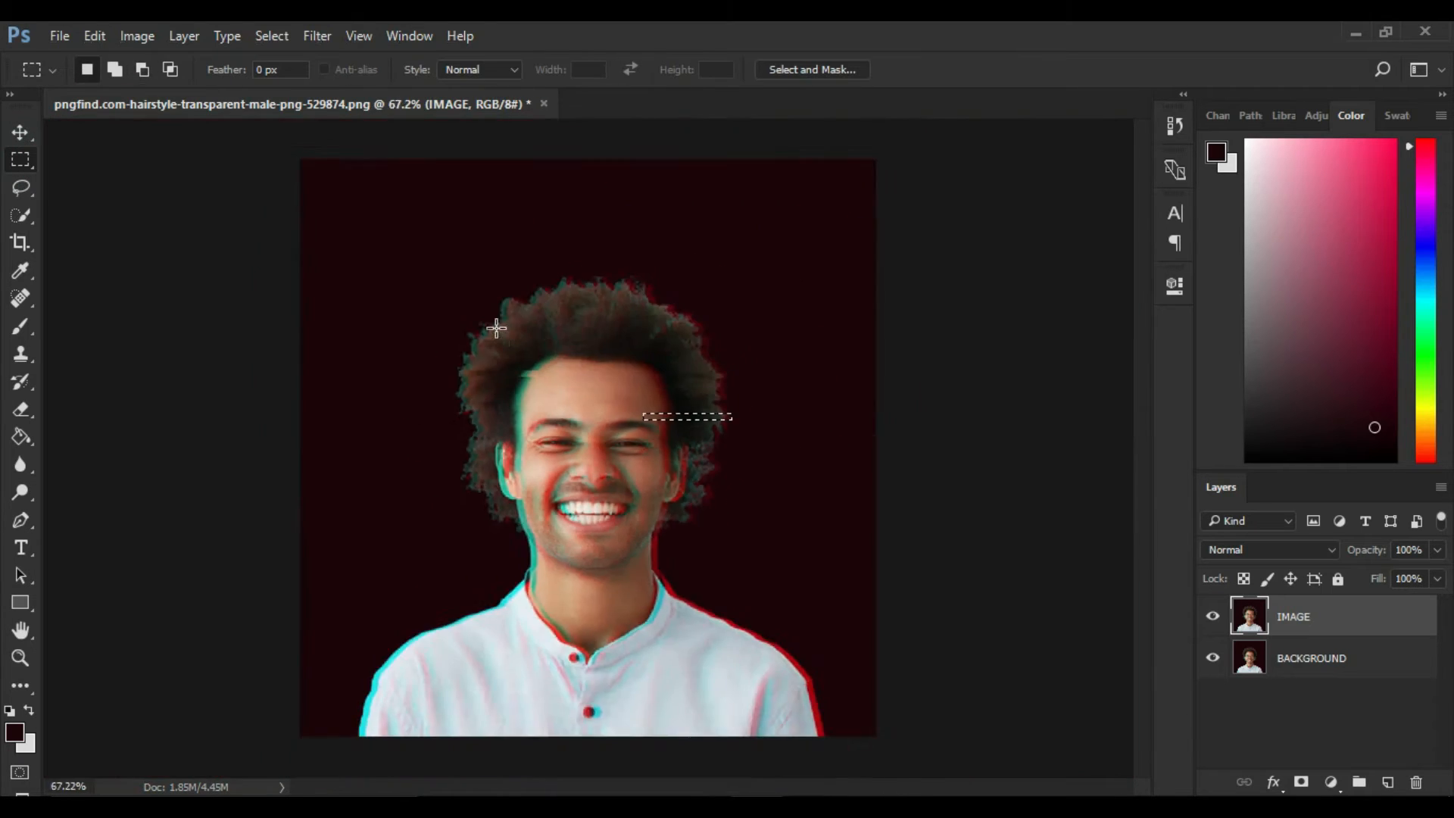
{"action": "scroll", "coordinate": [647, 547], "scroll_direction": "up", "scroll_amount": 8}
{"action": "left_click_drag", "start_coordinate": [731, 387], "coordinate": [818, 384]}
{"action": "key", "text": "ctrl+d"}
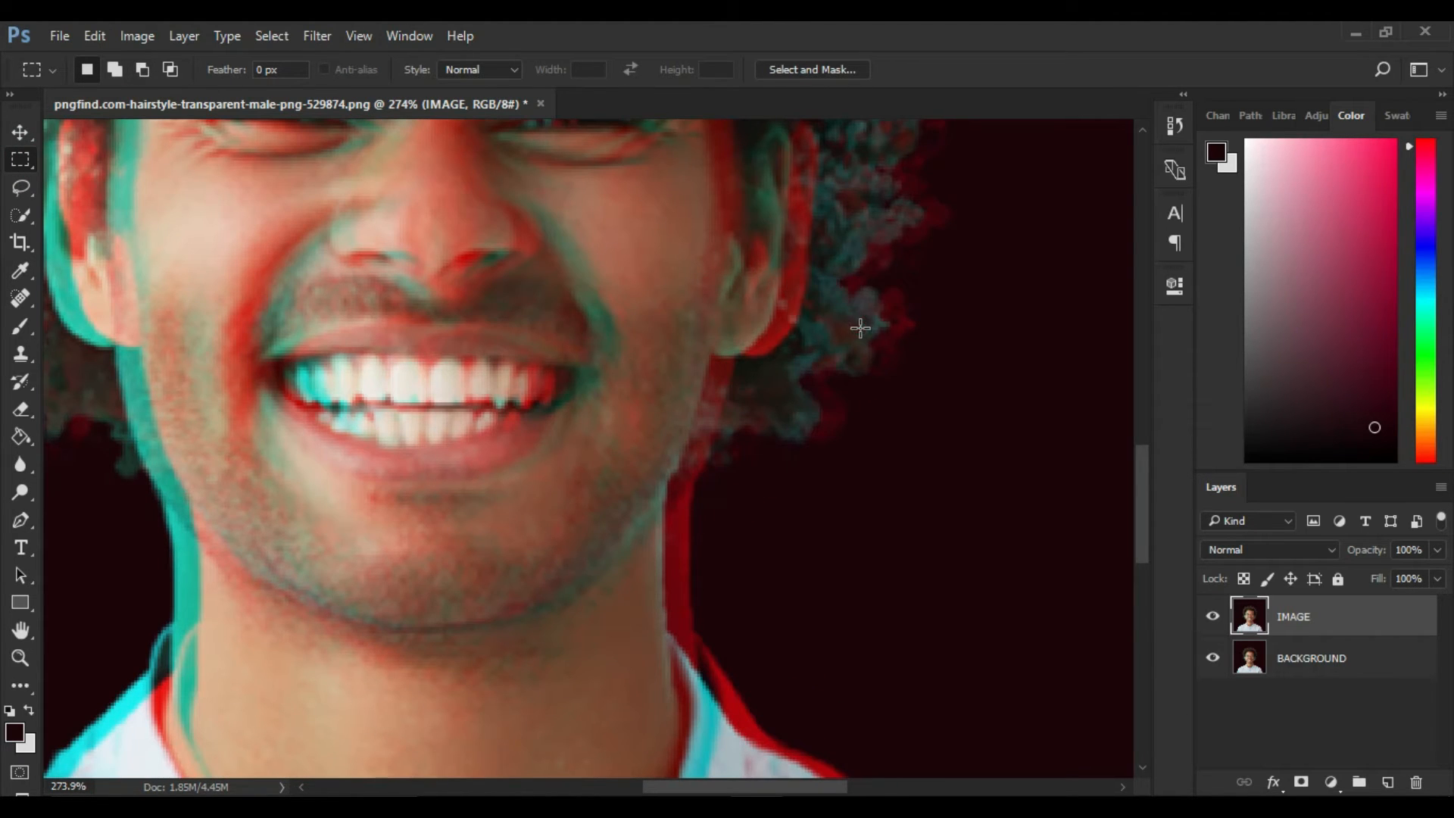
{"action": "left_click_drag", "start_coordinate": [700, 318], "coordinate": [883, 336]}
{"action": "left_click", "coordinate": [23, 135]}
{"action": "key", "text": "shift+Right"}
{"action": "left_click", "coordinate": [24, 160]}
{"action": "key", "text": "ctrl+d"}
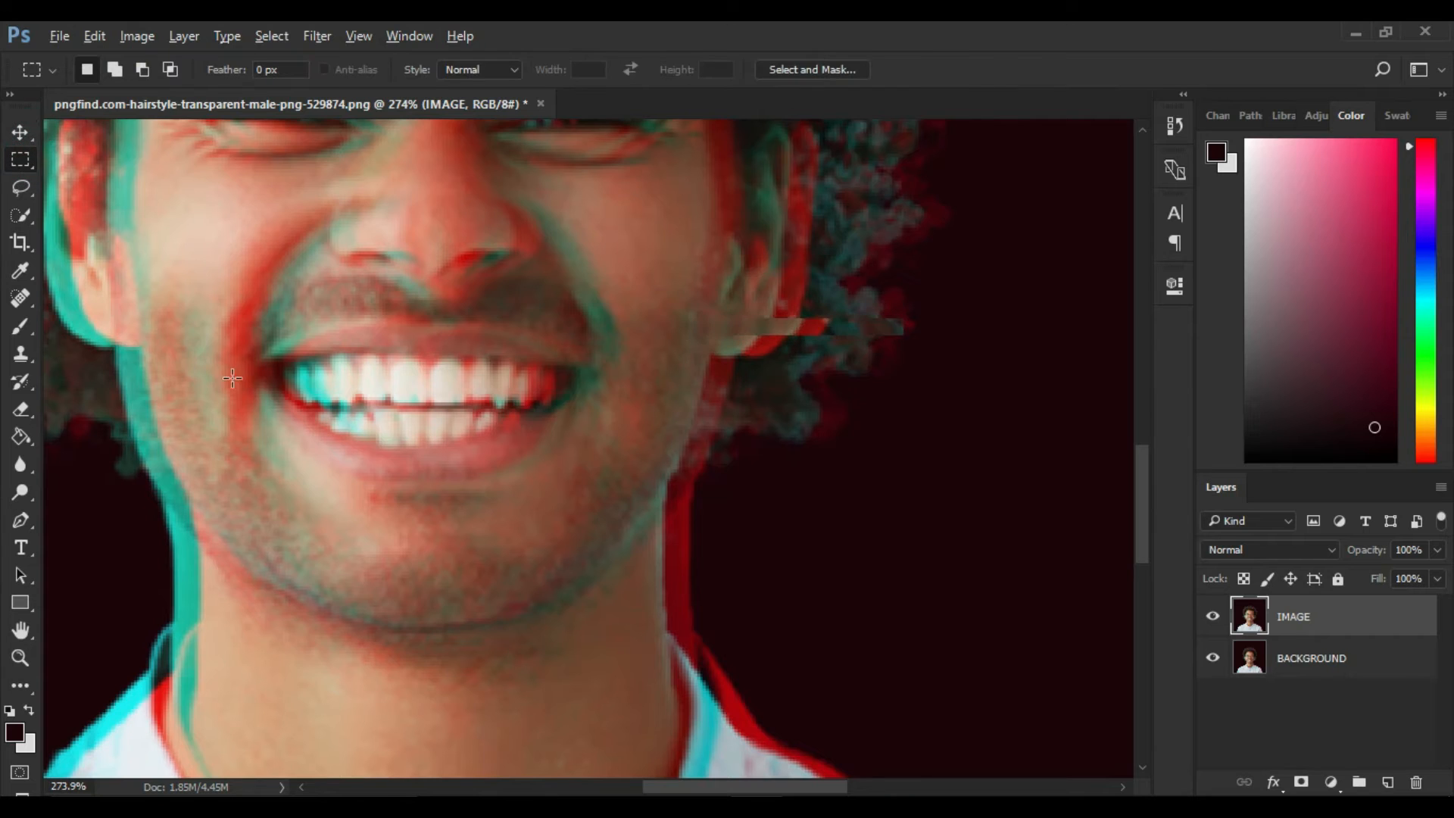
Step: Shift a thin horizontal strip across the left ear and hair to the left
{"action": "scroll", "coordinate": [233, 378], "scroll_direction": "down", "scroll_amount": 2}
{"action": "mouse_move", "coordinate": [217, 367]}
{"action": "left_mouse_down"}
{"action": "mouse_move", "coordinate": [428, 403]}
{"action": "mouse_move", "coordinate": [365, 403]}
{"action": "mouse_move", "coordinate": [466, 397]}
{"action": "left_mouse_up"}
{"action": "left_click", "coordinate": [21, 134]}
{"action": "key", "text": "shift+Left"}
{"action": "left_click", "coordinate": [23, 159]}
Step: Shift a thin horizontal strip at the left jaw edge to the left, and deselect it
{"action": "scroll", "coordinate": [356, 447], "scroll_direction": "down", "scroll_amount": 3}
{"action": "left_click", "coordinate": [21, 134]}
{"action": "key", "text": "shift+Left"}
{"action": "left_click", "coordinate": [21, 162]}
{"action": "key", "text": "ctrl+d"}
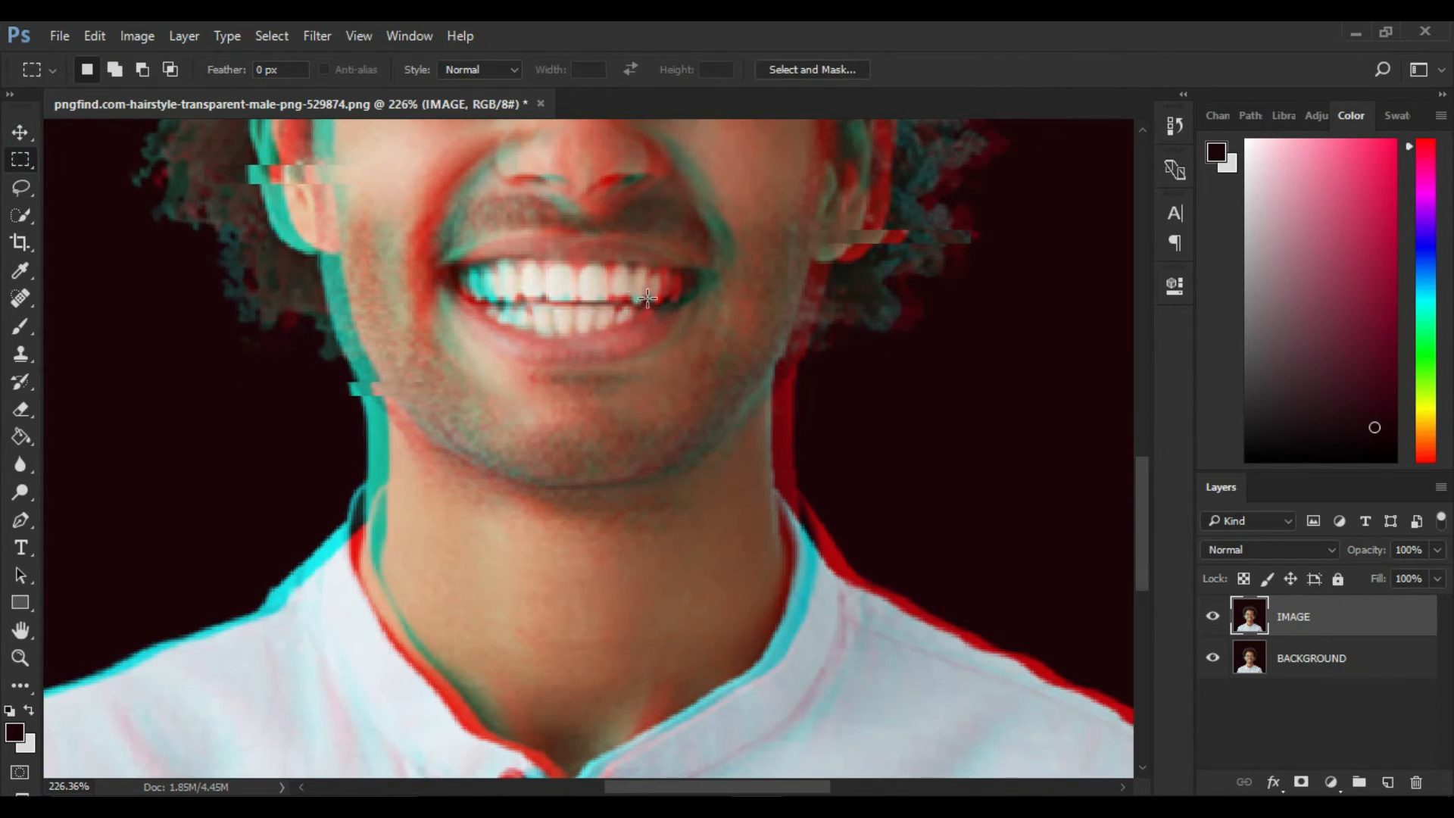
Step: Shift a thin strip running from the right corner of the mouth past the cheek to the right
{"action": "left_click_drag", "start_coordinate": [672, 294], "coordinate": [871, 308]}
{"action": "left_click", "coordinate": [23, 137]}
{"action": "key", "text": "shift+Right"}
{"action": "left_click", "coordinate": [24, 160]}
Step: Shift a thin horizontal strip across the right side of the neck and collar to the right
{"action": "scroll", "coordinate": [776, 565], "scroll_direction": "down", "scroll_amount": 3}
{"action": "left_click_drag", "start_coordinate": [703, 446], "coordinate": [848, 455]}
{"action": "left_click", "coordinate": [21, 134]}
{"action": "key", "text": "shift+Right"}
Step: Shift a thin horizontal strip across the left side of the neck and collar to the left
{"action": "left_click", "coordinate": [22, 160]}
{"action": "left_click_drag", "start_coordinate": [278, 460], "coordinate": [463, 475]}
{"action": "left_click", "coordinate": [20, 141]}
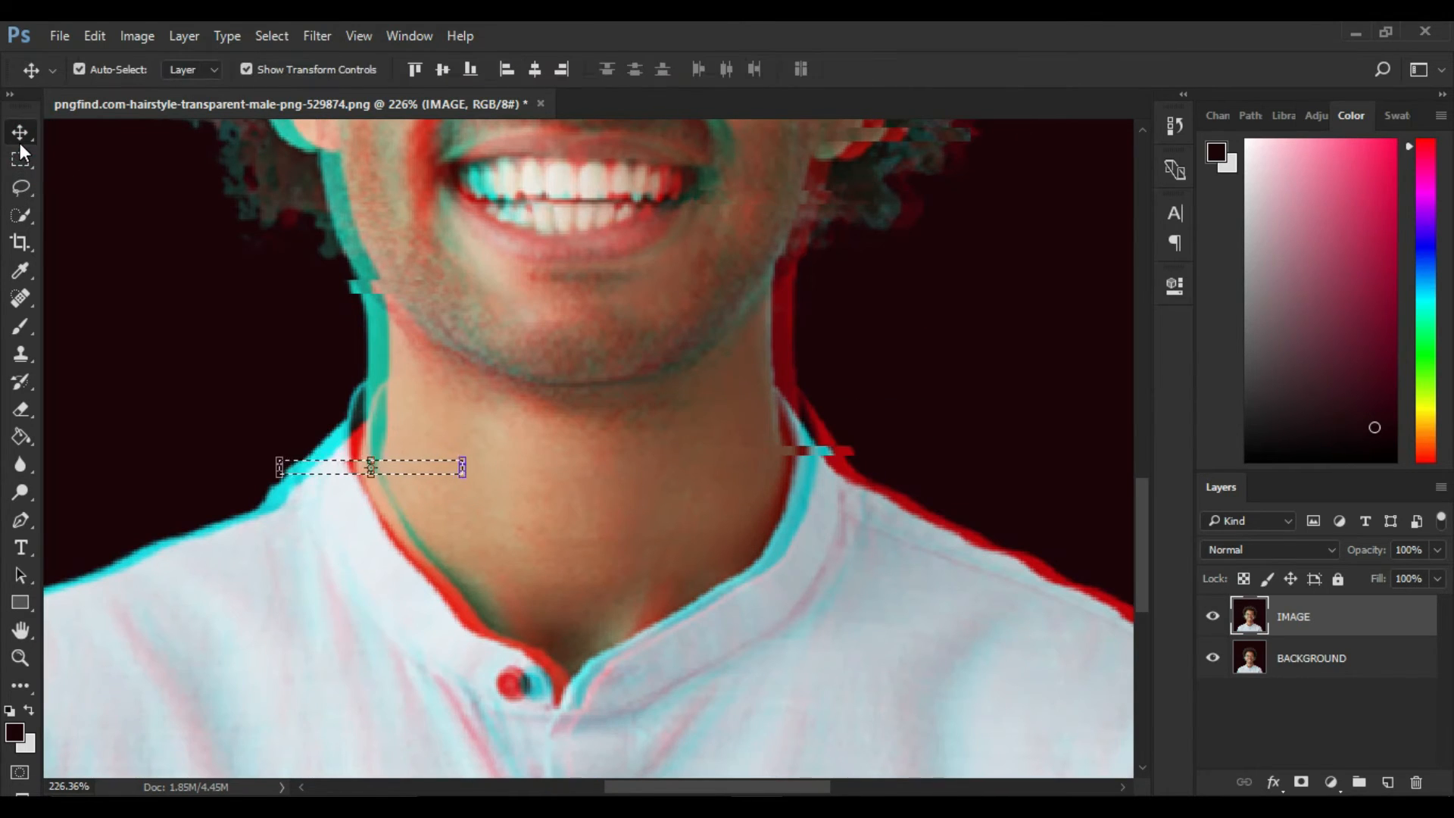
{"action": "left_click", "coordinate": [27, 159]}
{"action": "scroll", "coordinate": [565, 409], "scroll_direction": "down", "scroll_amount": 3}
{"action": "left_click", "coordinate": [21, 135]}
{"action": "key", "text": "shift+Left"}
Step: Shift a long thin strip from the lower neck across the right shoulder of the shirt to the right
{"action": "left_click", "coordinate": [28, 162]}
{"action": "left_click_drag", "start_coordinate": [640, 396], "coordinate": [1099, 410]}
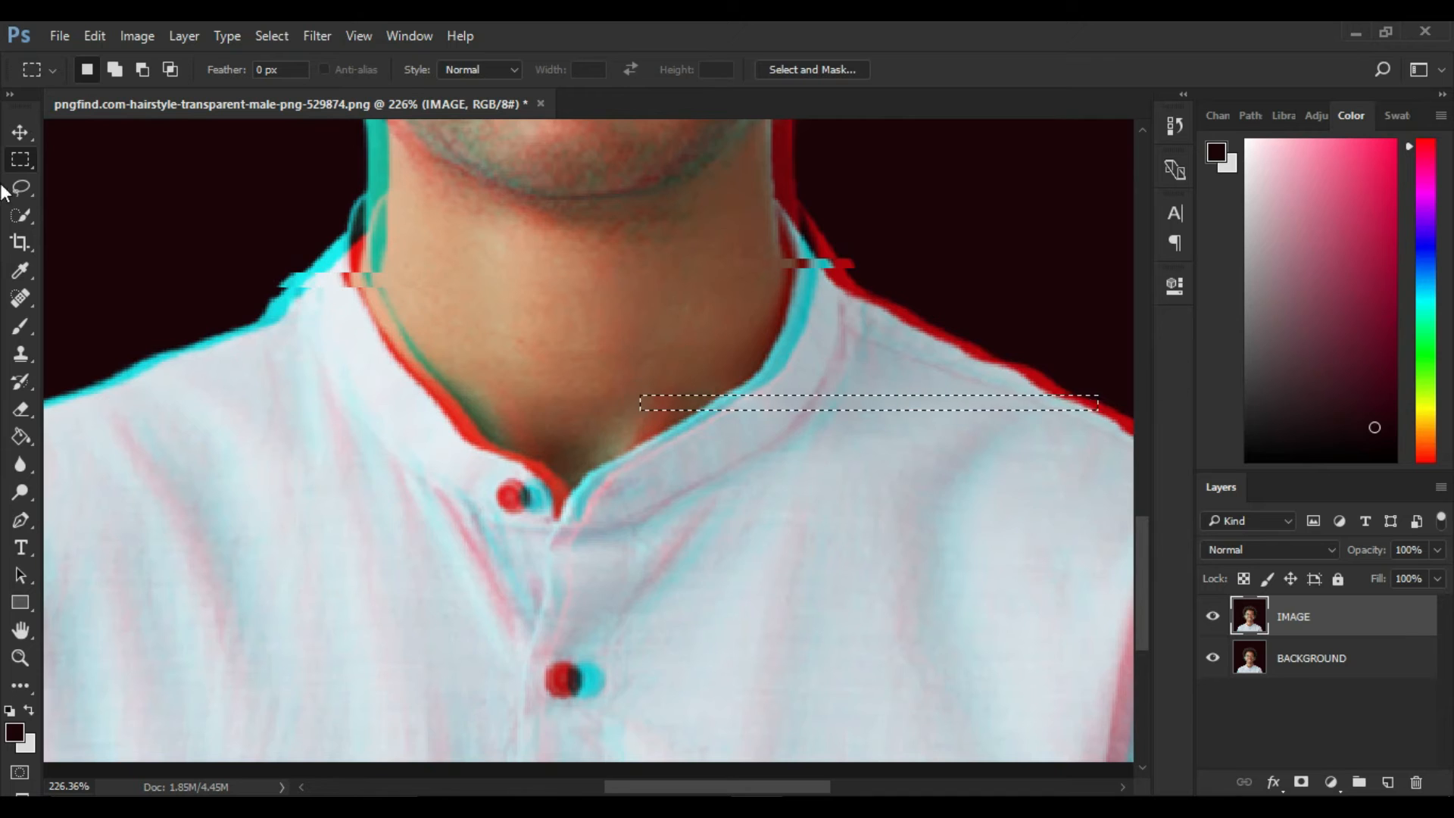
{"action": "left_click", "coordinate": [25, 135]}
{"action": "key", "text": "shift+Right"}
{"action": "scroll", "coordinate": [88, 191], "scroll_direction": "down", "scroll_amount": 2}
Step: Shift a thin horizontal strip across the top of the hair to the left
{"action": "left_click", "coordinate": [26, 160]}
{"action": "scroll", "coordinate": [470, 430], "scroll_direction": "down", "scroll_amount": 11}
{"action": "scroll", "coordinate": [530, 403], "scroll_direction": "up", "scroll_amount": 5}
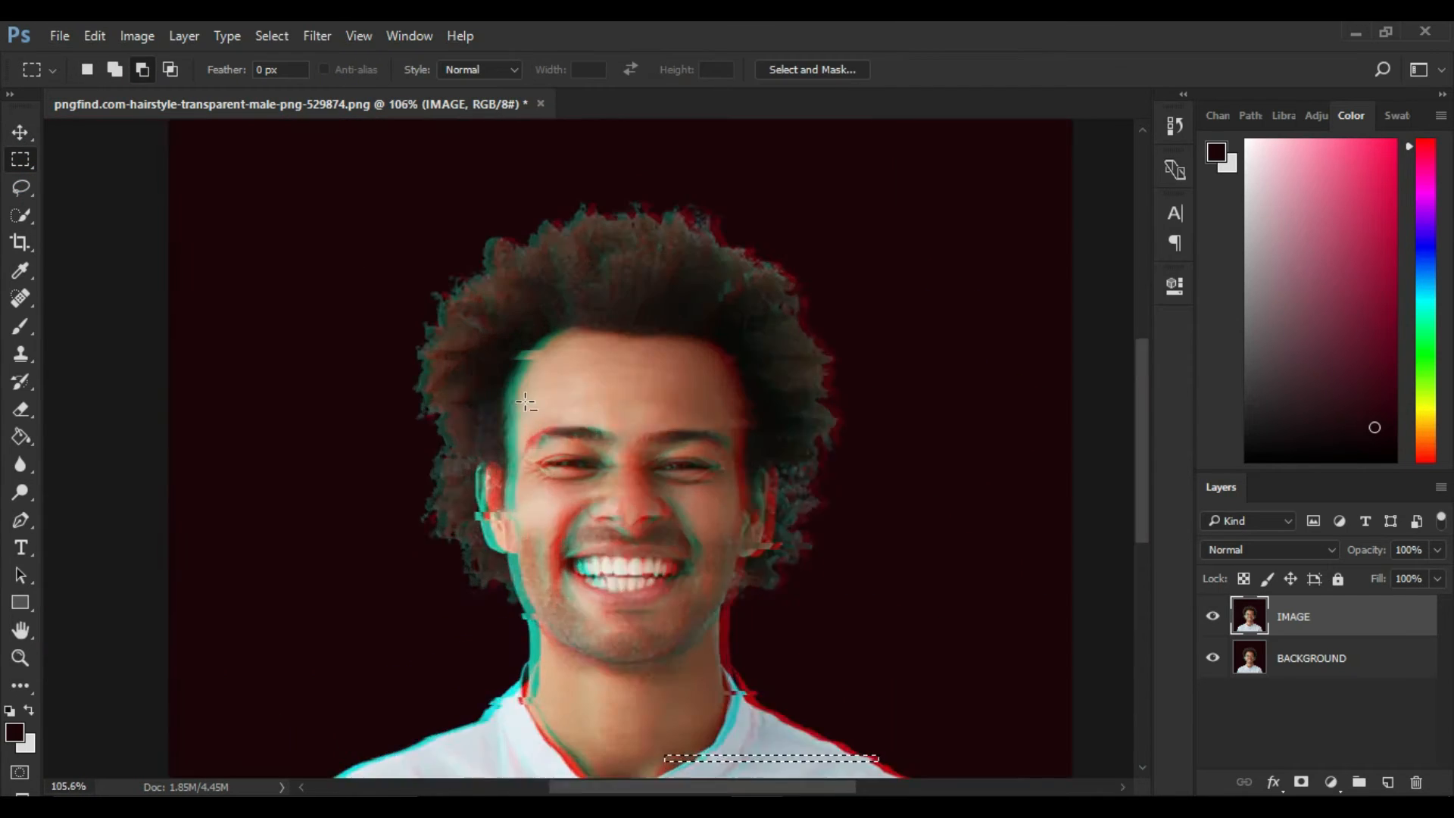
{"action": "scroll", "coordinate": [705, 266], "scroll_direction": "up", "scroll_amount": 4}
{"action": "left_click_drag", "start_coordinate": [695, 221], "coordinate": [432, 208]}
{"action": "left_click", "coordinate": [26, 134]}
{"action": "key", "text": "shift+Left"}
Step: Select a thin strip about 4.66 cm by 0.25 cm across the upper-right hair and shift it right
{"action": "left_click", "coordinate": [26, 157]}
{"action": "left_click_drag", "start_coordinate": [635, 267], "coordinate": [847, 283]}
{"action": "left_click_drag", "start_coordinate": [603, 244], "coordinate": [819, 254]}
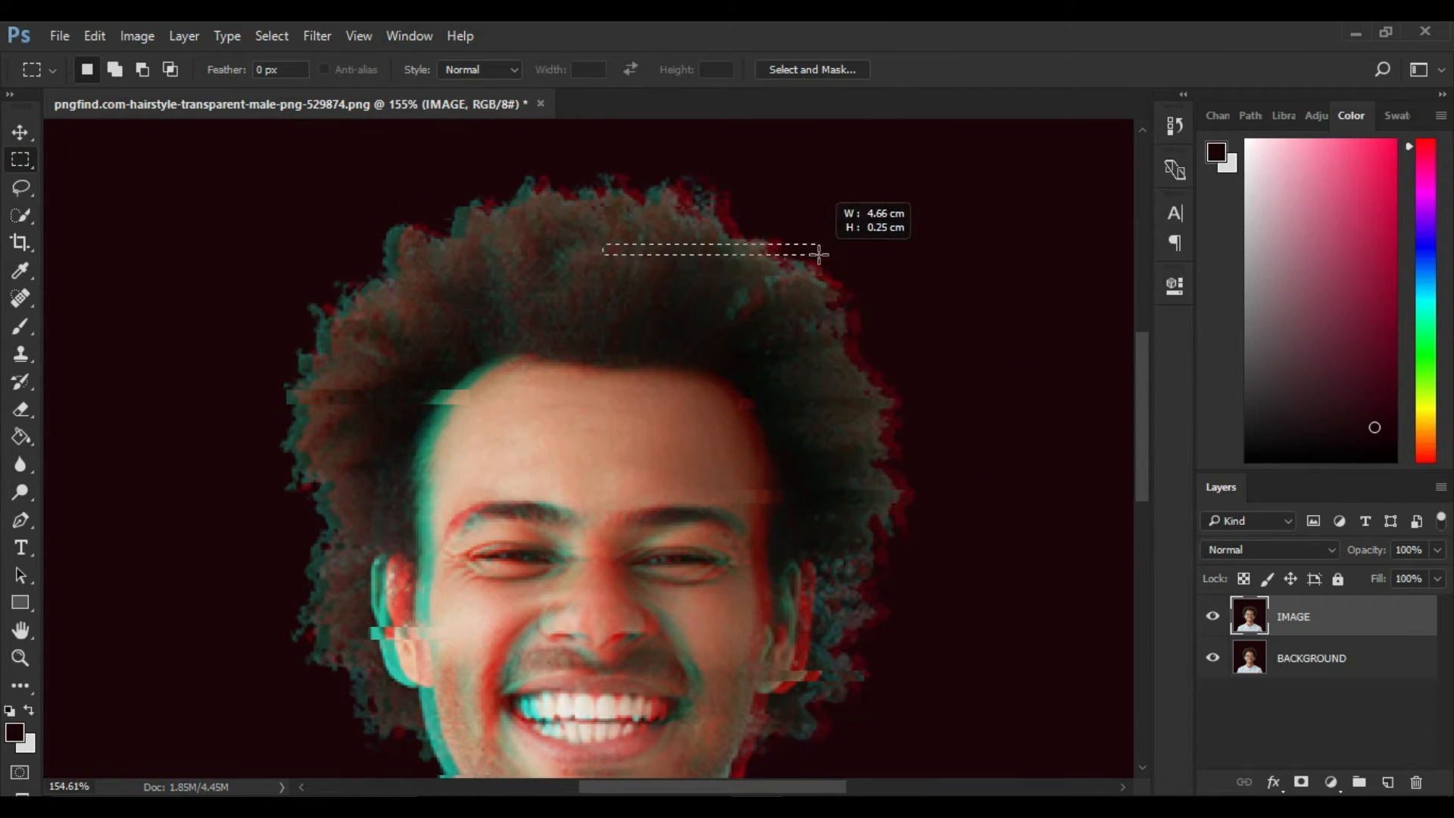
{"action": "left_click", "coordinate": [20, 133]}
{"action": "key", "text": "shift+Right"}
Step: Select a short thin strip at the hair's upper-left edge and switch to the Move tool for it
{"action": "left_click", "coordinate": [20, 159]}
{"action": "left_click_drag", "start_coordinate": [442, 303], "coordinate": [337, 312]}
{"action": "left_click", "coordinate": [26, 134]}
{"action": "scroll", "coordinate": [545, 269], "scroll_direction": "down", "scroll_amount": 4}
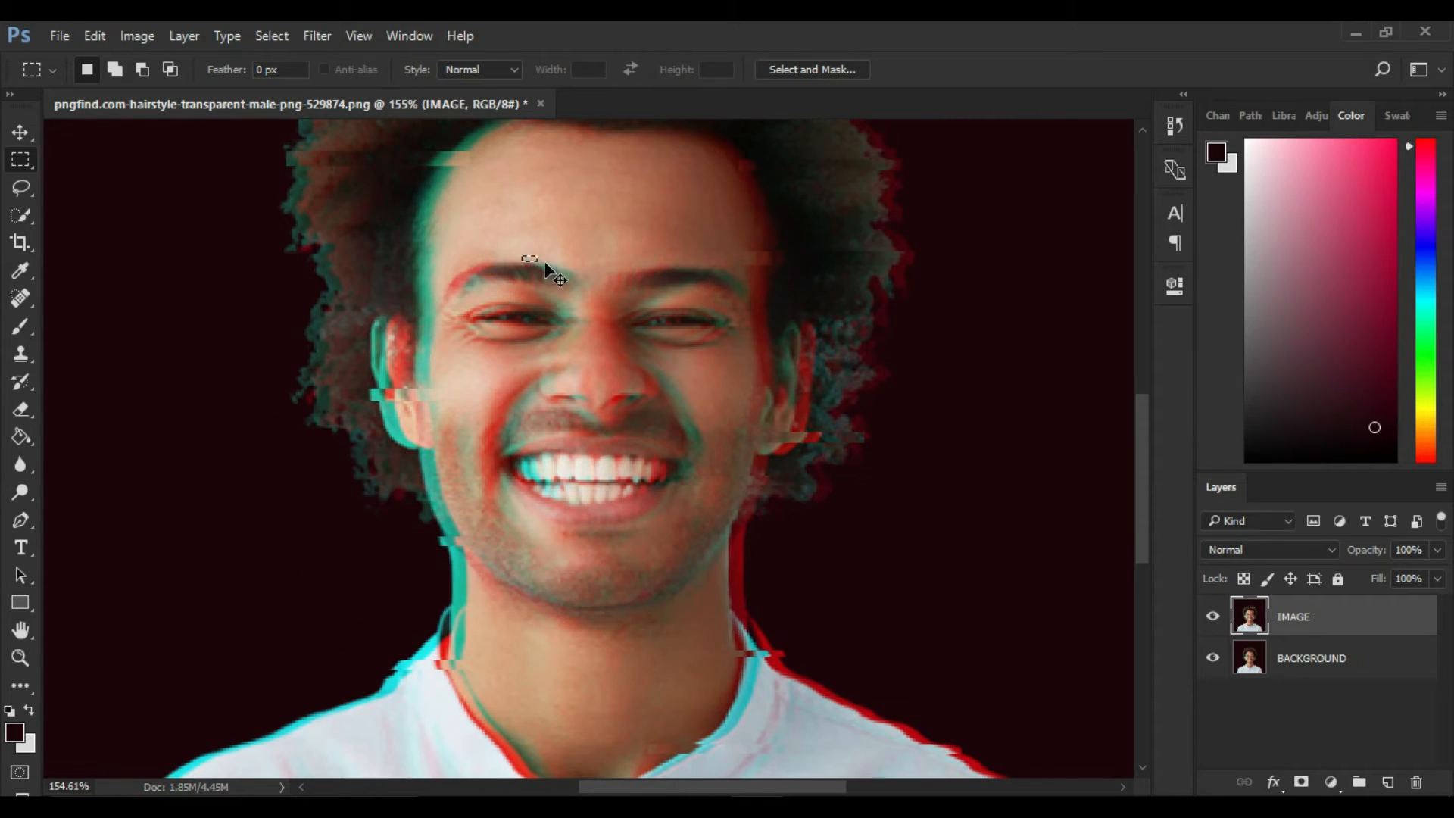
Step: Select a long thin strip across the shirt's left shoulder edge and shift it left
{"action": "left_click", "coordinate": [21, 159]}
{"action": "scroll", "coordinate": [234, 452], "scroll_direction": "down", "scroll_amount": 7}
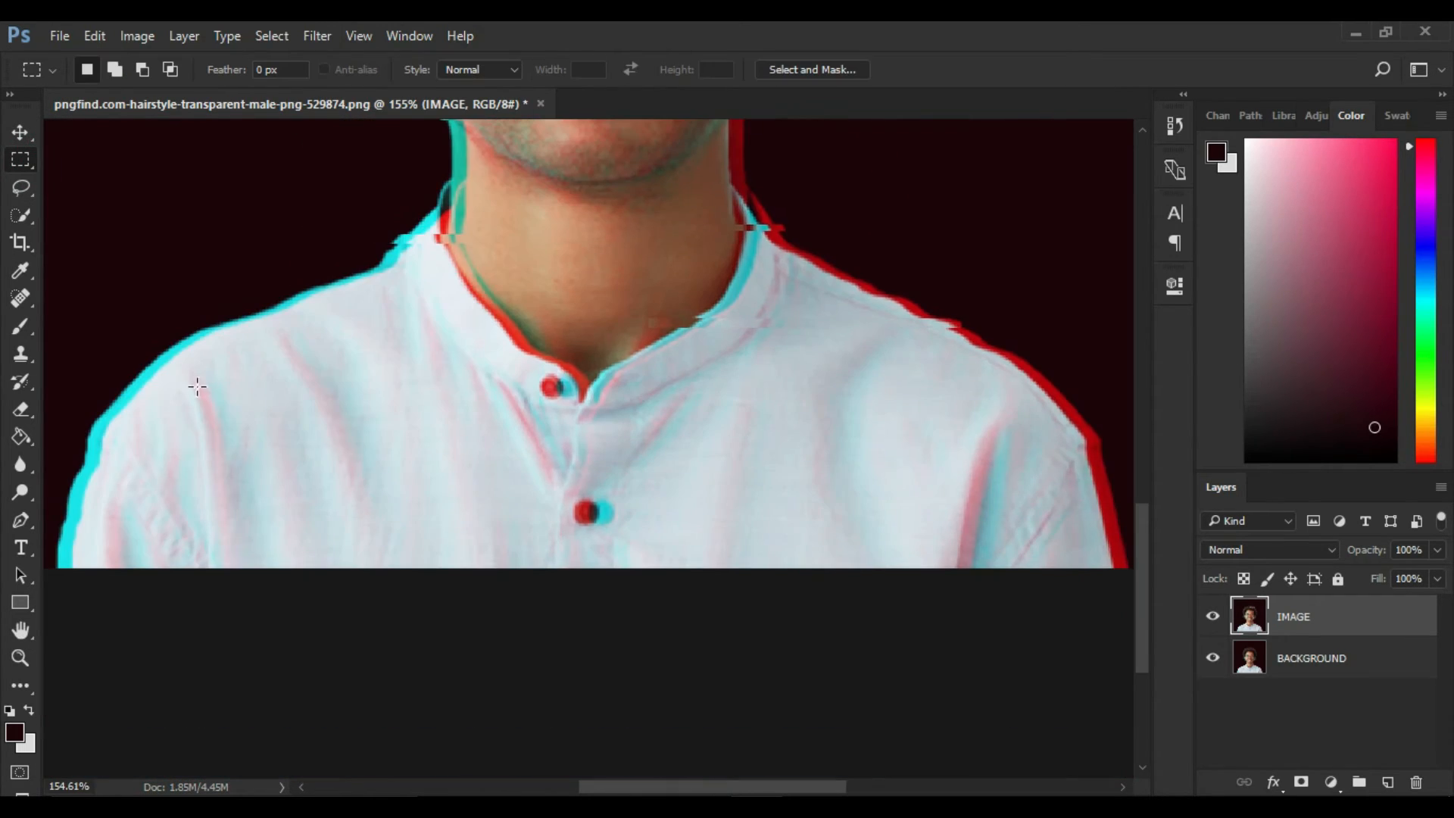
{"action": "left_click_drag", "start_coordinate": [231, 349], "coordinate": [485, 362]}
{"action": "key", "text": "ctrl+d"}
{"action": "left_click_drag", "start_coordinate": [148, 332], "coordinate": [337, 347]}
{"action": "left_click", "coordinate": [21, 133]}
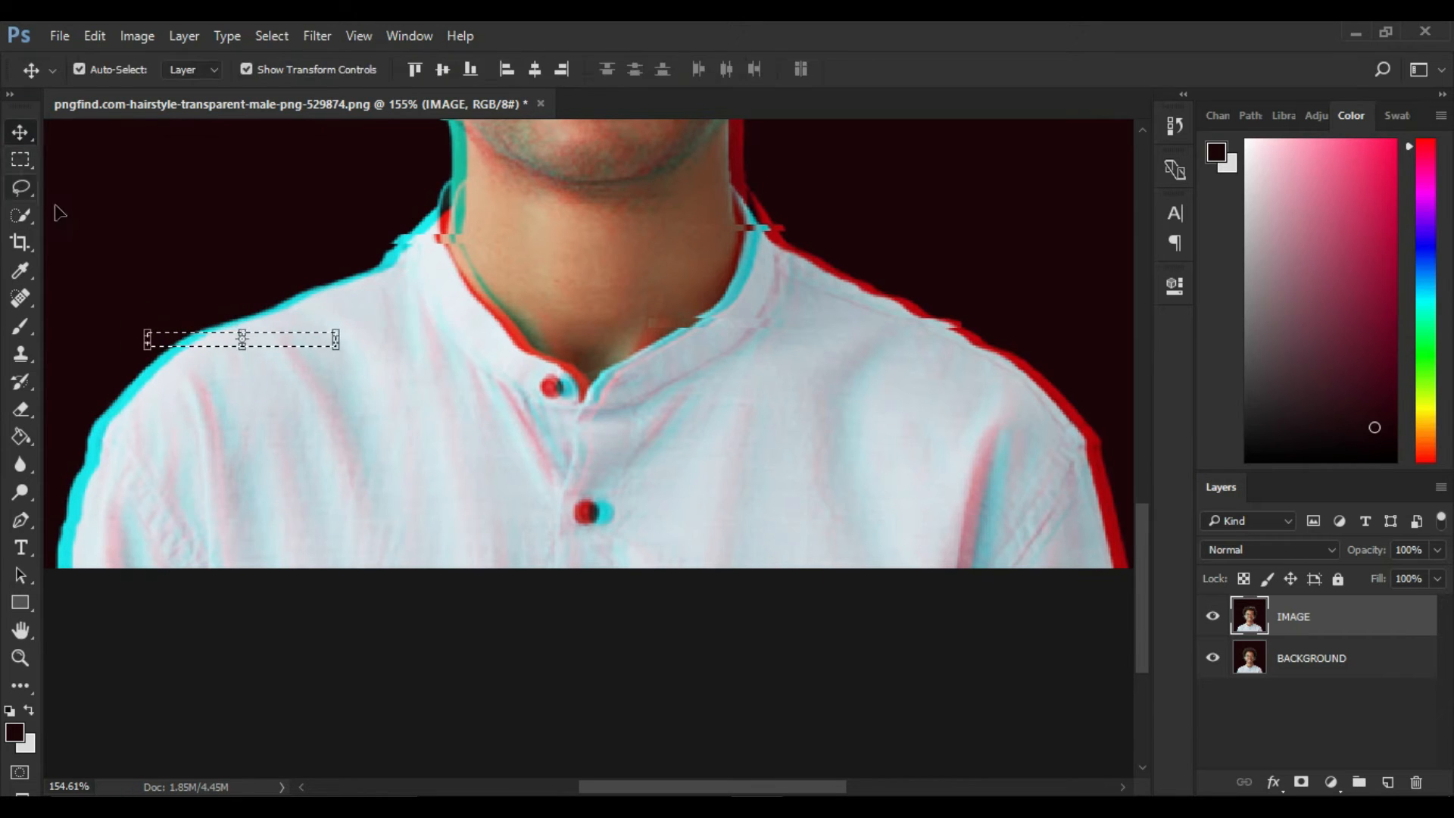
{"action": "left_click", "coordinate": [21, 160]}
Step: Shift a long thin strip across the outer edge of the right shoulder, above the sleeve, to the right
{"action": "key", "text": "ctrl+d"}
{"action": "left_click_drag", "start_coordinate": [879, 410], "coordinate": [1097, 419]}
{"action": "left_click", "coordinate": [21, 133]}
{"action": "left_click", "coordinate": [21, 159]}
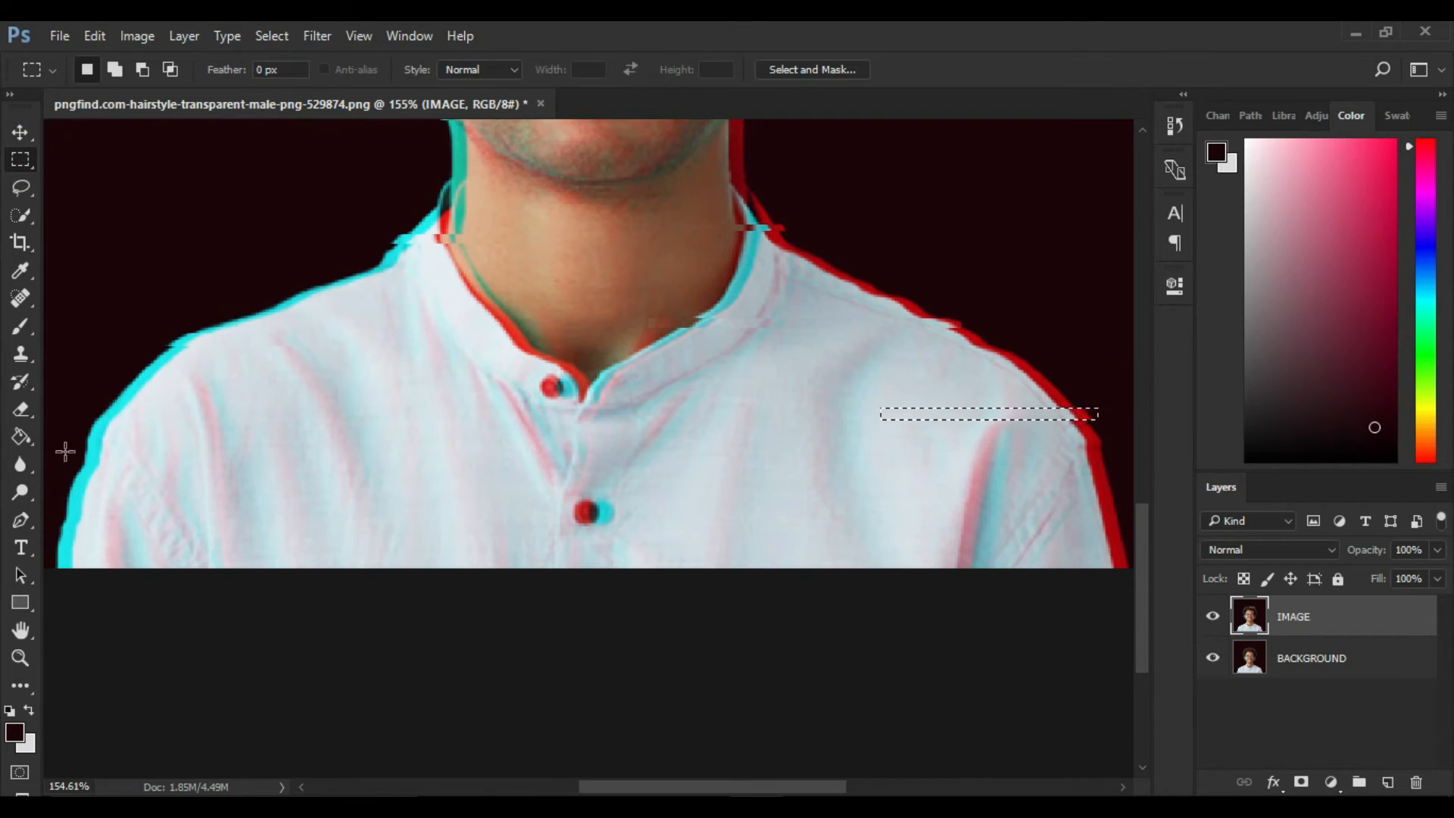
Step: Shift a thin strip at the outer edge of the left sleeve to the left
{"action": "key", "text": "ctrl+d"}
{"action": "left_click_drag", "start_coordinate": [73, 409], "coordinate": [182, 428]}
{"action": "left_click", "coordinate": [20, 134]}
{"action": "key", "text": "shift+Left"}
{"action": "left_click", "coordinate": [20, 159]}
Step: Select a strip about 2.08 cm by 0.25 cm across the left collar edge and shift it left
{"action": "key", "text": "ctrl+d"}
{"action": "left_click_drag", "start_coordinate": [442, 277], "coordinate": [541, 287]}
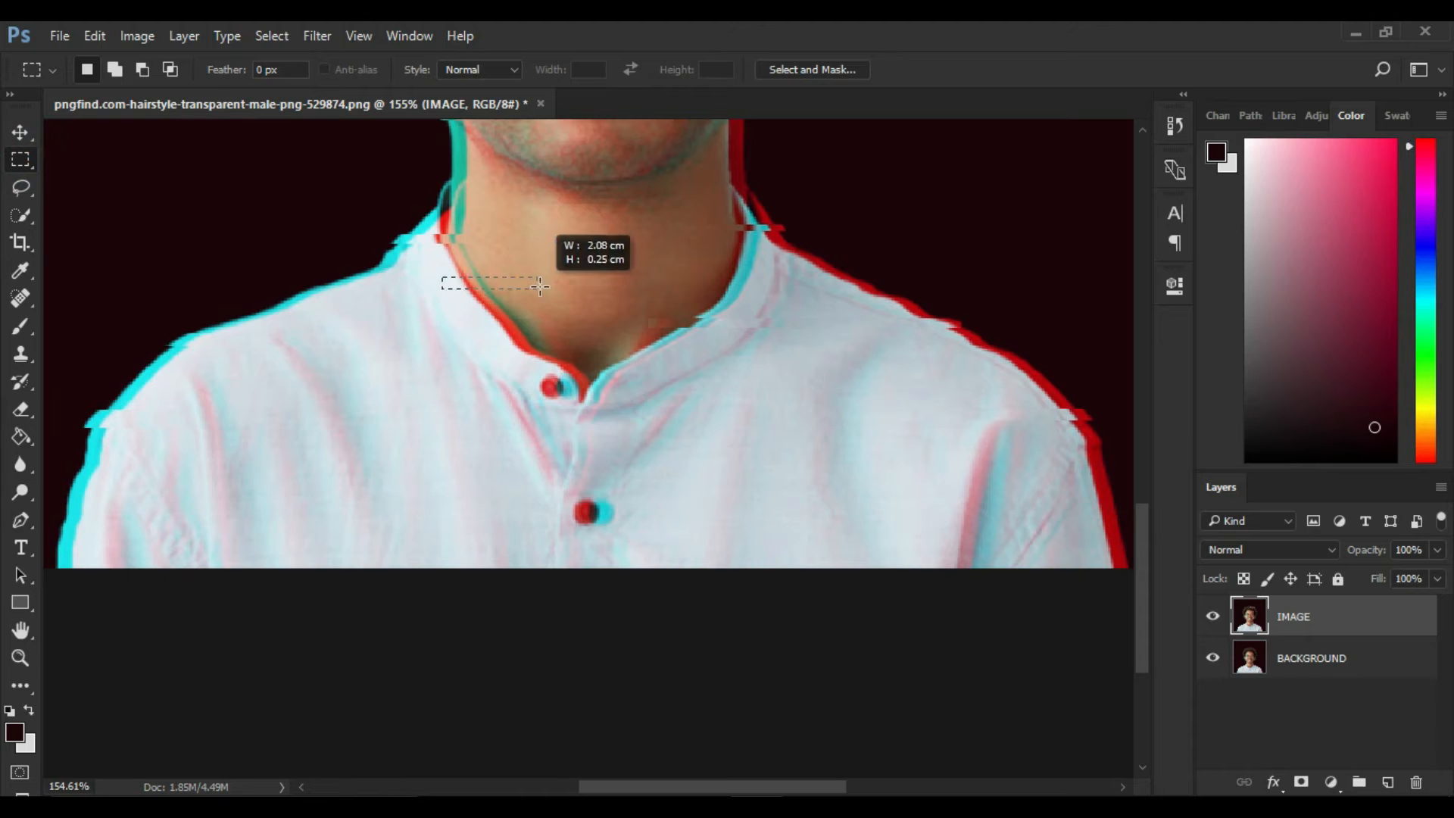
{"action": "left_click", "coordinate": [21, 132]}
{"action": "key", "text": "shift+Left"}
{"action": "left_click", "coordinate": [20, 159]}
Step: Shift a short thin strip across the upper part of the lower shirt button to the left
{"action": "left_click_drag", "start_coordinate": [519, 497], "coordinate": [622, 509]}
{"action": "left_click", "coordinate": [20, 132]}
{"action": "key", "text": "shift+Left"}
{"action": "left_click", "coordinate": [20, 159]}
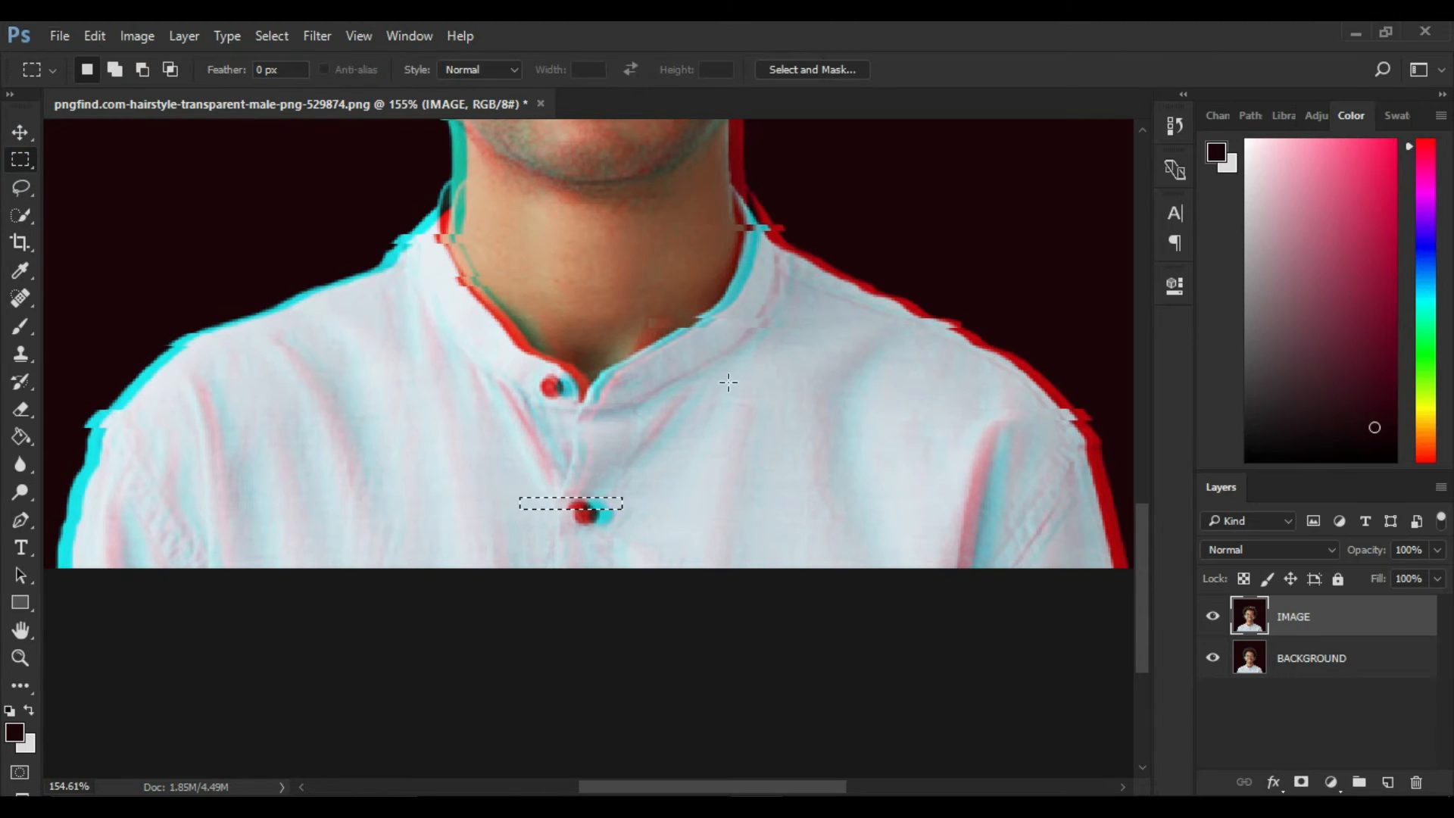
Step: Shift a short thin strip on the right shoulder edge, close to the collar, to the right
{"action": "left_click_drag", "start_coordinate": [806, 264], "coordinate": [871, 276]}
{"action": "left_click", "coordinate": [20, 134]}
{"action": "key", "text": "shift+Right"}
{"action": "left_click", "coordinate": [23, 161]}
Step: Shift a short thin strip midway along the left shoulder edge to the left
{"action": "left_click_drag", "start_coordinate": [289, 300], "coordinate": [366, 312]}
{"action": "left_click", "coordinate": [15, 135]}
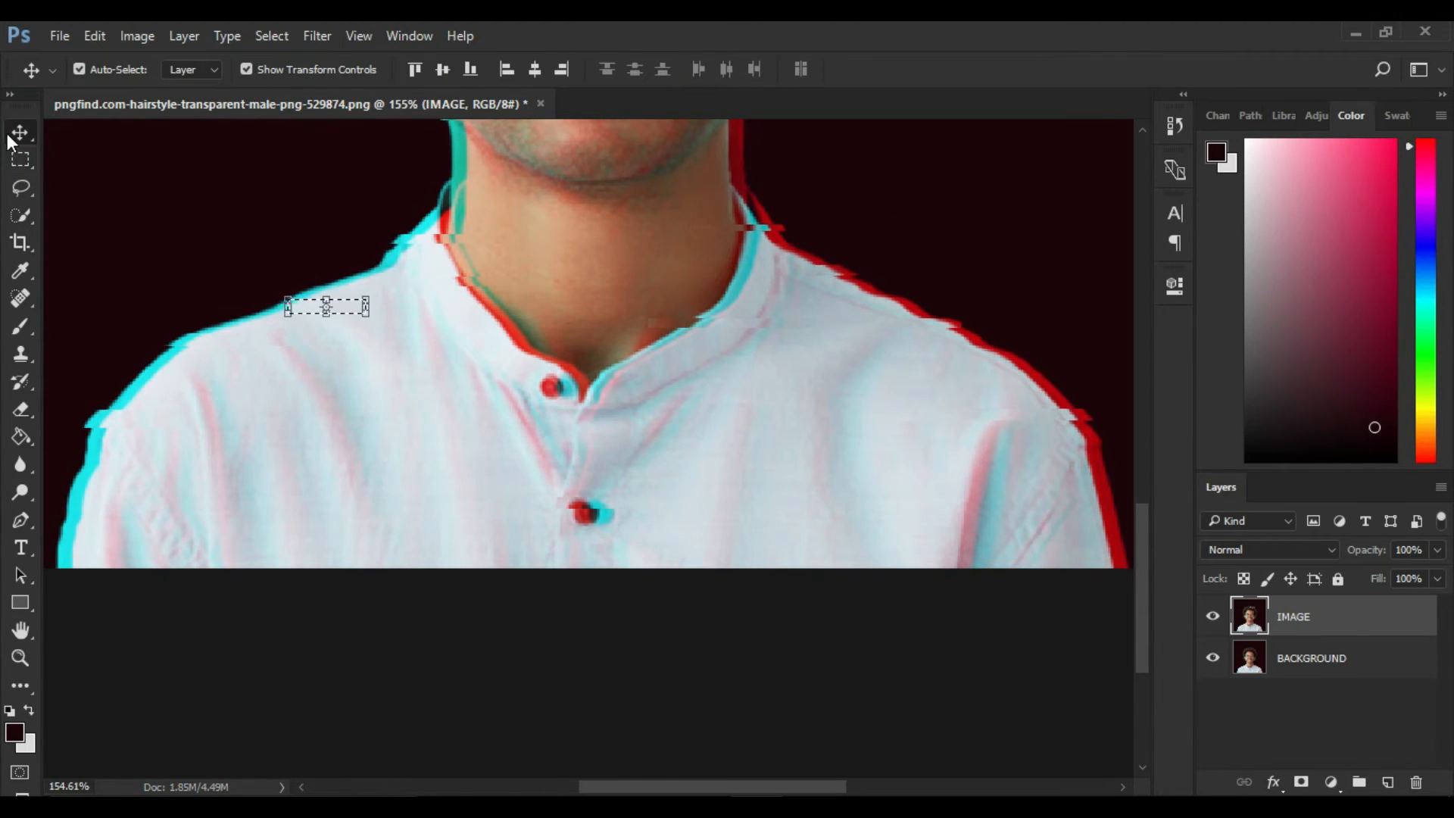
{"action": "key", "text": "shift+Left"}
{"action": "key", "text": "shift+Left"}
{"action": "left_click", "coordinate": [20, 160]}
Step: Select a thin strip across the left side of the hair and the forehead's edge and shift it left
{"action": "scroll", "coordinate": [669, 422], "scroll_direction": "down", "scroll_amount": 10}
{"action": "scroll", "coordinate": [669, 422], "scroll_direction": "up", "scroll_amount": 11}
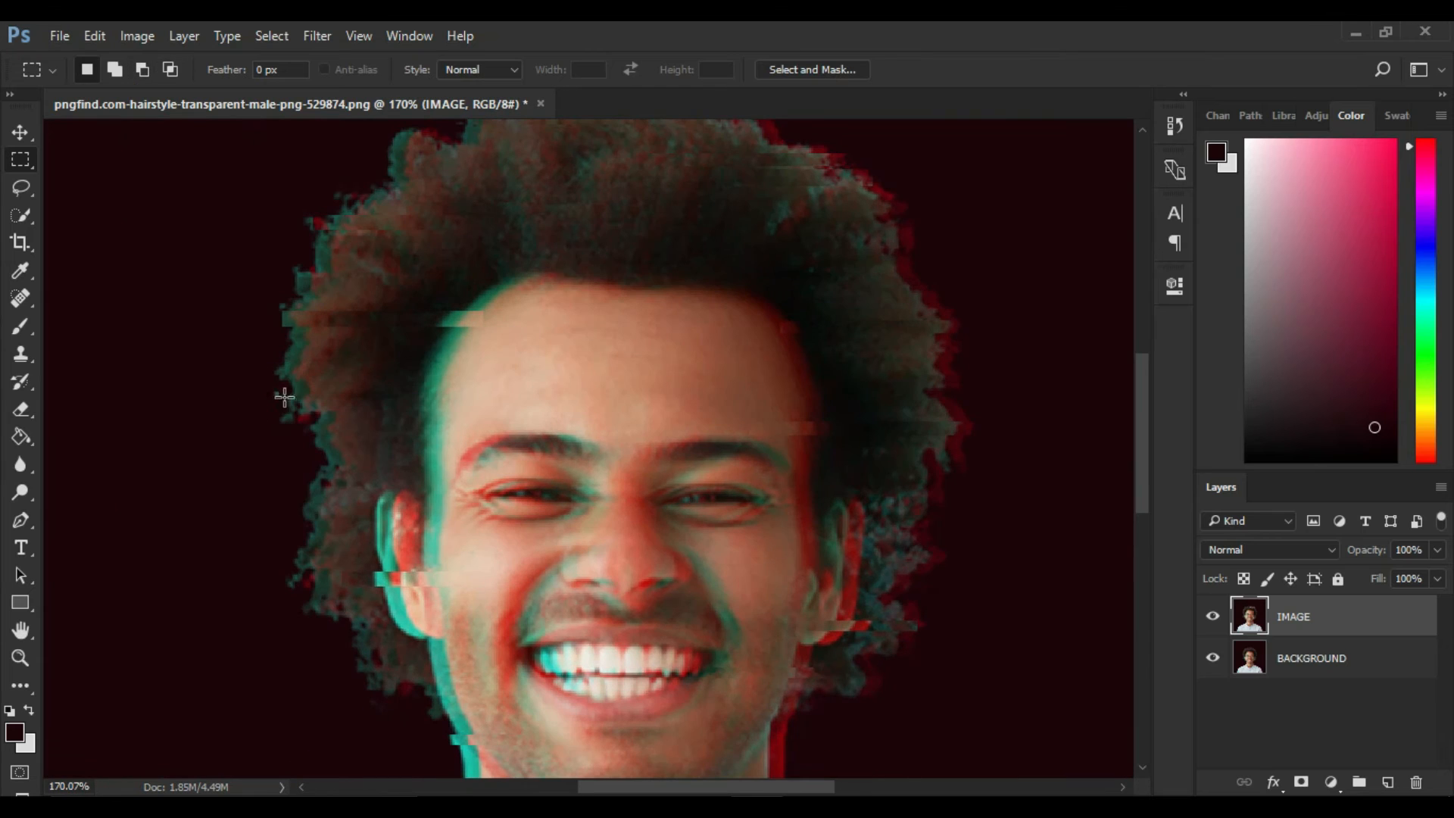
{"action": "left_click_drag", "start_coordinate": [284, 397], "coordinate": [434, 387]}
{"action": "left_click", "coordinate": [21, 133]}
{"action": "key", "text": "shift+Left"}
{"action": "key", "text": "shift+Left"}
{"action": "key", "text": "shift+Left"}
{"action": "left_click", "coordinate": [21, 159]}
Step: Shift a short thin strip at the hair's outer right edge, level with the upper forehead, to the right
{"action": "left_click_drag", "start_coordinate": [886, 347], "coordinate": [966, 355]}
{"action": "left_click", "coordinate": [21, 135]}
{"action": "key", "text": "shift+Right"}
{"action": "left_click", "coordinate": [21, 160]}
Step: Clear the selection, then shift a very thin strip across the hair's upper-left edge to the left
{"action": "left_click_drag", "start_coordinate": [668, 290], "coordinate": [630, 437]}
{"action": "key", "text": "ctrl+d"}
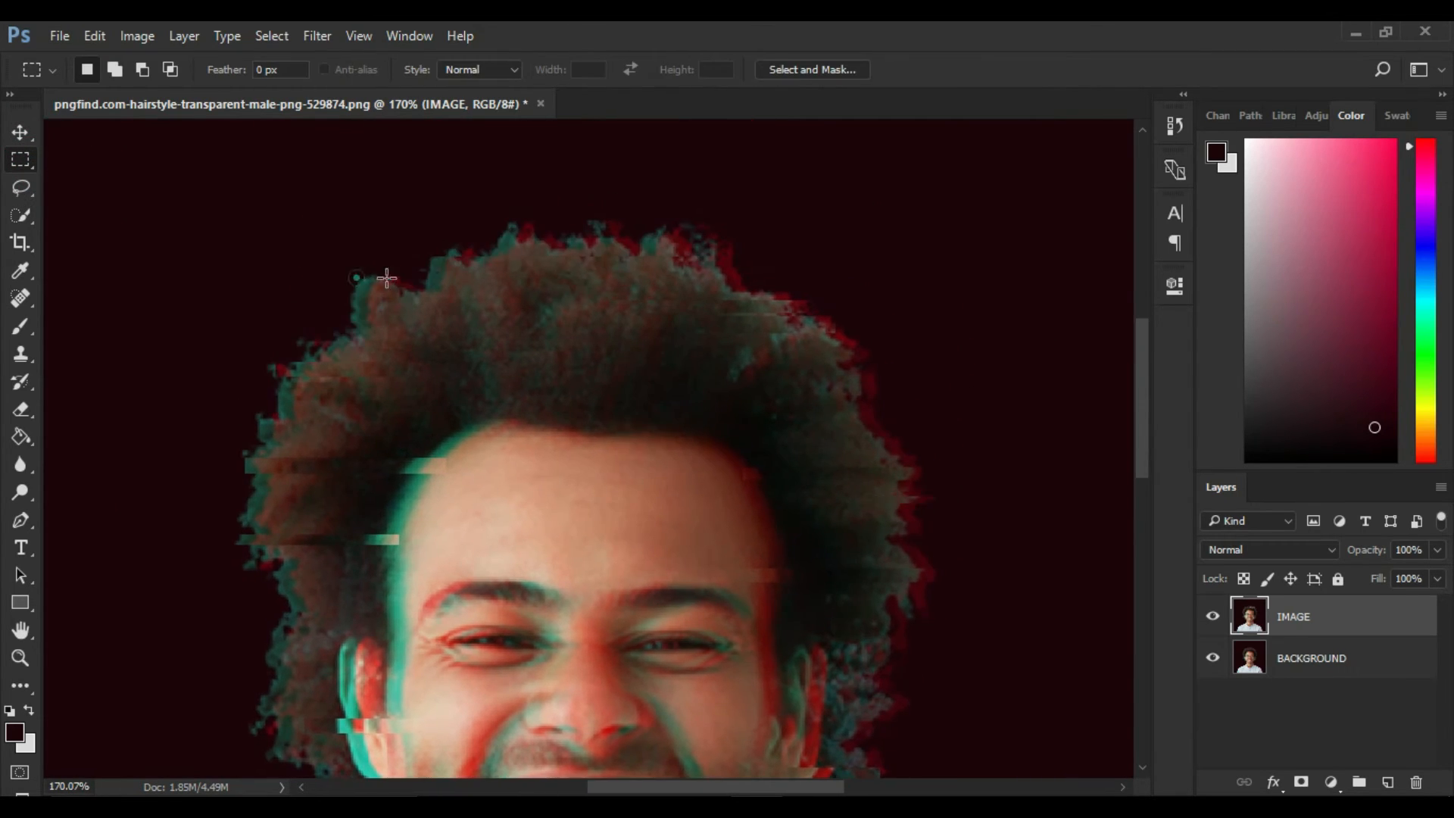
{"action": "left_click_drag", "start_coordinate": [386, 279], "coordinate": [522, 280]}
{"action": "left_click", "coordinate": [20, 133]}
{"action": "key", "text": "shift+Left"}
{"action": "key", "text": "shift+Left"}
{"action": "left_click", "coordinate": [20, 160]}
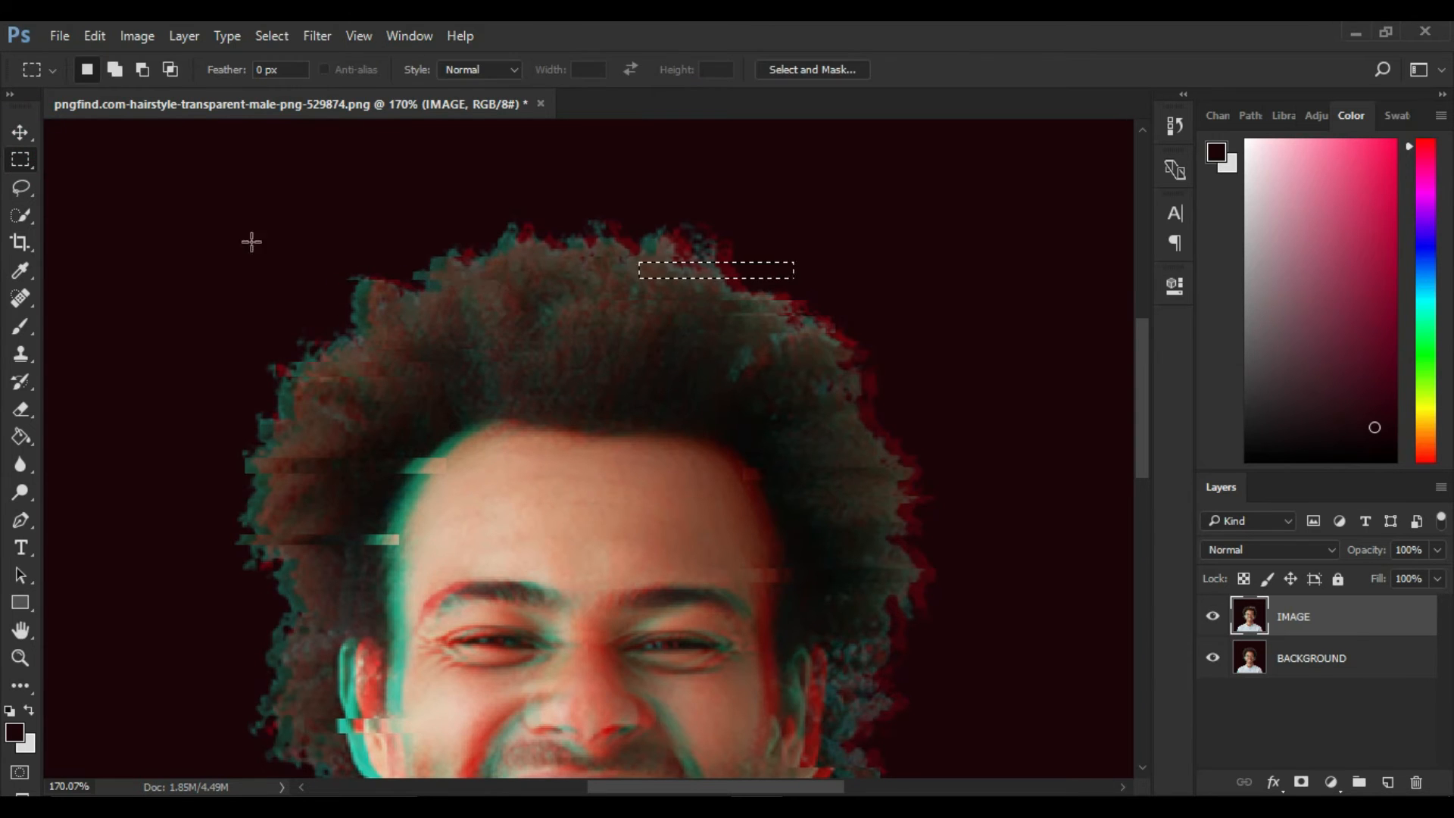
Step: Shift the thin strip selected across the hair's upper-right edge to the right
{"action": "left_click", "coordinate": [20, 132]}
{"action": "key", "text": "shift+Right"}
{"action": "key", "text": "shift+Right"}
{"action": "left_click", "coordinate": [20, 159]}
Step: Select a thin strip from the forehead's right edge into the hair and nudge it slightly right
{"action": "scroll", "coordinate": [689, 385], "scroll_direction": "down", "scroll_amount": 3}
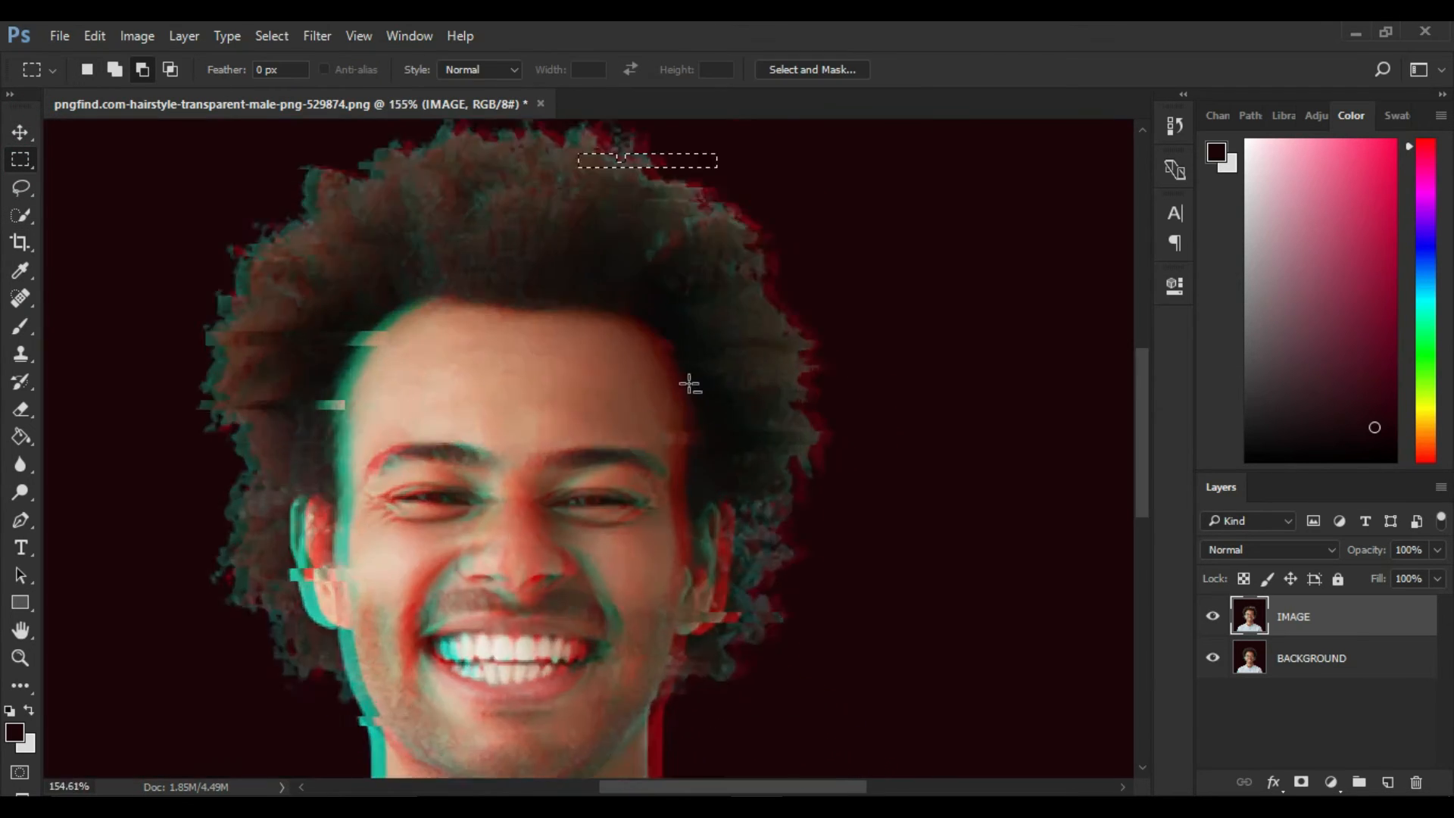
{"action": "scroll", "coordinate": [690, 385], "scroll_direction": "up", "scroll_amount": 6}
{"action": "left_click_drag", "start_coordinate": [558, 384], "coordinate": [831, 396]}
{"action": "left_click", "coordinate": [841, 393]}
{"action": "left_click_drag", "start_coordinate": [501, 348], "coordinate": [814, 362]}
{"action": "left_click", "coordinate": [29, 134]}
{"action": "key", "text": "Right"}
{"action": "key", "text": "Right"}
{"action": "key", "text": "Right"}
{"action": "key", "text": "Right"}
{"action": "key", "text": "Right"}
{"action": "left_click", "coordinate": [23, 159]}
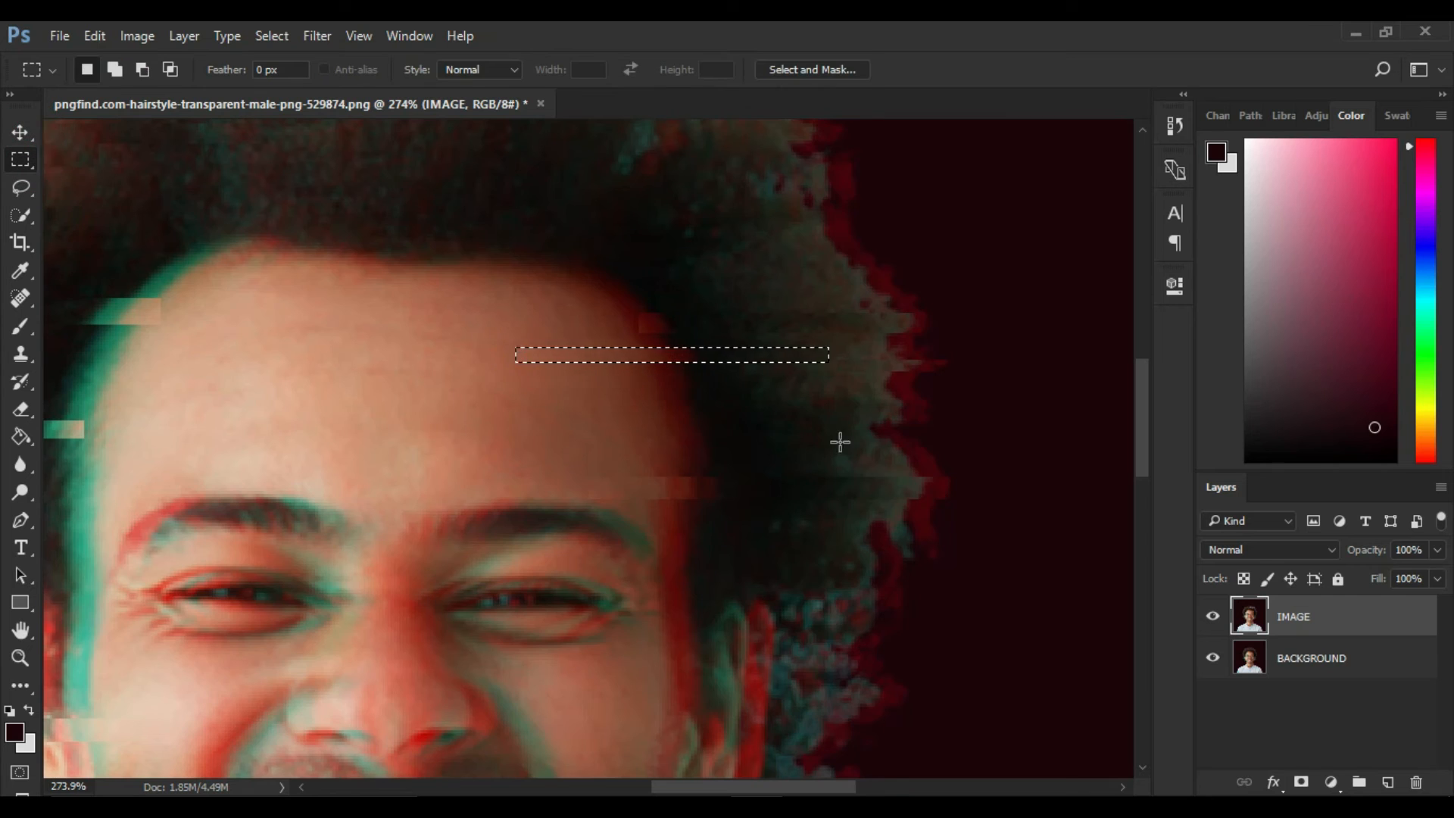
Step: Select a short thin strip just above the left eyebrow and nudge it slightly left
{"action": "scroll", "coordinate": [621, 409], "scroll_direction": "down", "scroll_amount": 6}
{"action": "scroll", "coordinate": [568, 440], "scroll_direction": "up", "scroll_amount": 6}
{"action": "left_click_drag", "start_coordinate": [536, 437], "coordinate": [421, 423]}
{"action": "left_click", "coordinate": [29, 135]}
{"action": "key", "text": "Left"}
{"action": "key", "text": "Left"}
{"action": "key", "text": "Left"}
{"action": "key", "text": "Left"}
{"action": "key", "text": "Left"}
{"action": "left_click", "coordinate": [23, 159]}
Step: Select a short thin strip where the right jaw meets the neck and nudge it right
{"action": "scroll", "coordinate": [458, 398], "scroll_direction": "down", "scroll_amount": 8}
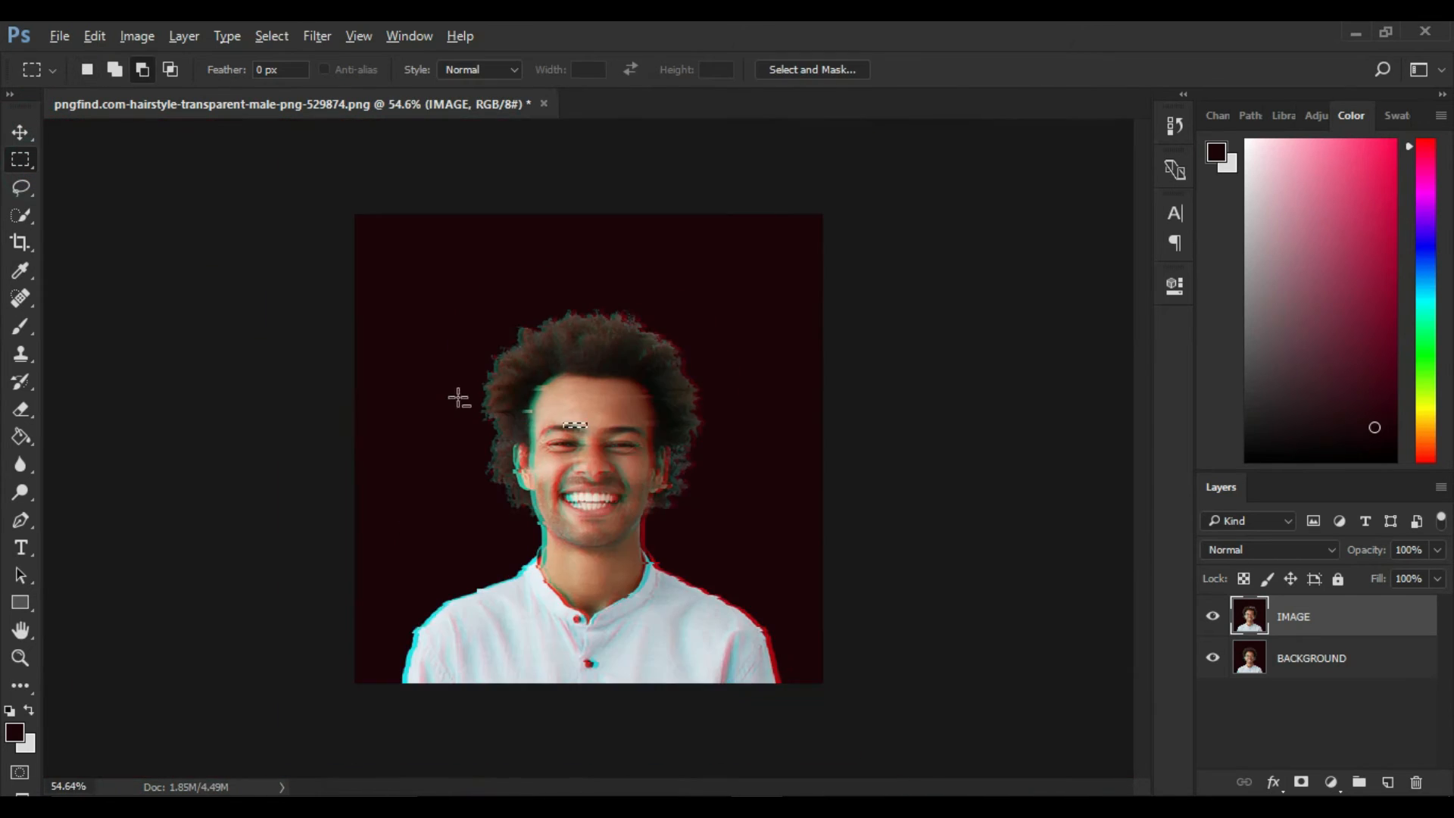
{"action": "scroll", "coordinate": [652, 542], "scroll_direction": "up", "scroll_amount": 10}
{"action": "left_click_drag", "start_coordinate": [484, 481], "coordinate": [610, 463]}
{"action": "left_click", "coordinate": [29, 132]}
{"action": "key", "text": "Right"}
{"action": "key", "text": "Right"}
{"action": "key", "text": "Right"}
{"action": "key", "text": "Right"}
{"action": "key", "text": "Right"}
{"action": "key", "text": "Right"}
{"action": "key", "text": "Right"}
{"action": "key", "text": "Right"}
{"action": "key", "text": "Right"}
{"action": "key", "text": "Right"}
{"action": "key", "text": "Right"}
{"action": "key", "text": "Right"}
{"action": "left_click", "coordinate": [26, 158]}
{"action": "scroll", "coordinate": [324, 338], "scroll_direction": "down", "scroll_amount": 6}
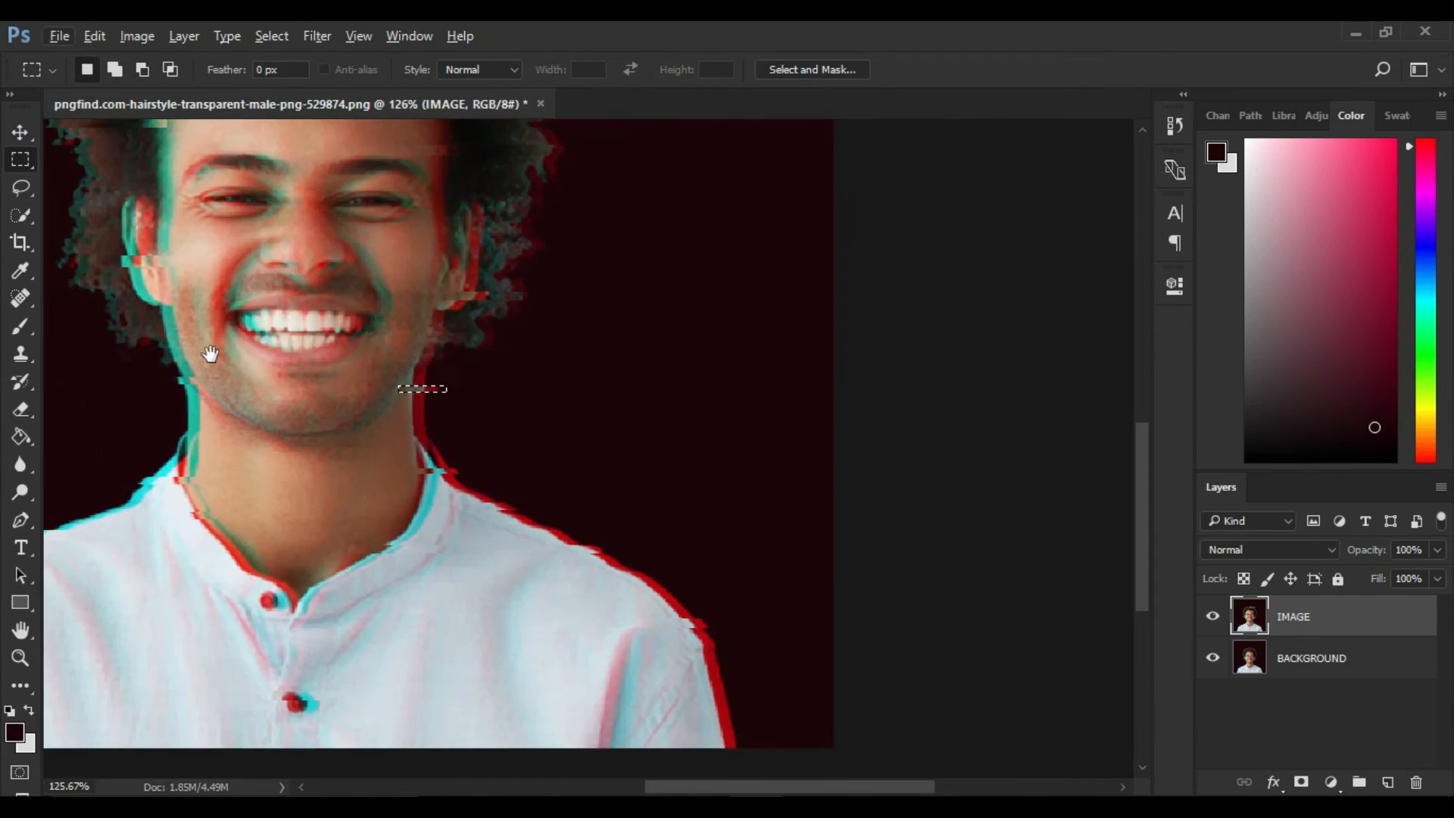
{"action": "scroll", "coordinate": [210, 354], "scroll_direction": "down", "scroll_amount": 3}
Step: Set the IMAGE layer's opacity to 50% and duplicate the layer
{"action": "left_click", "coordinate": [21, 133]}
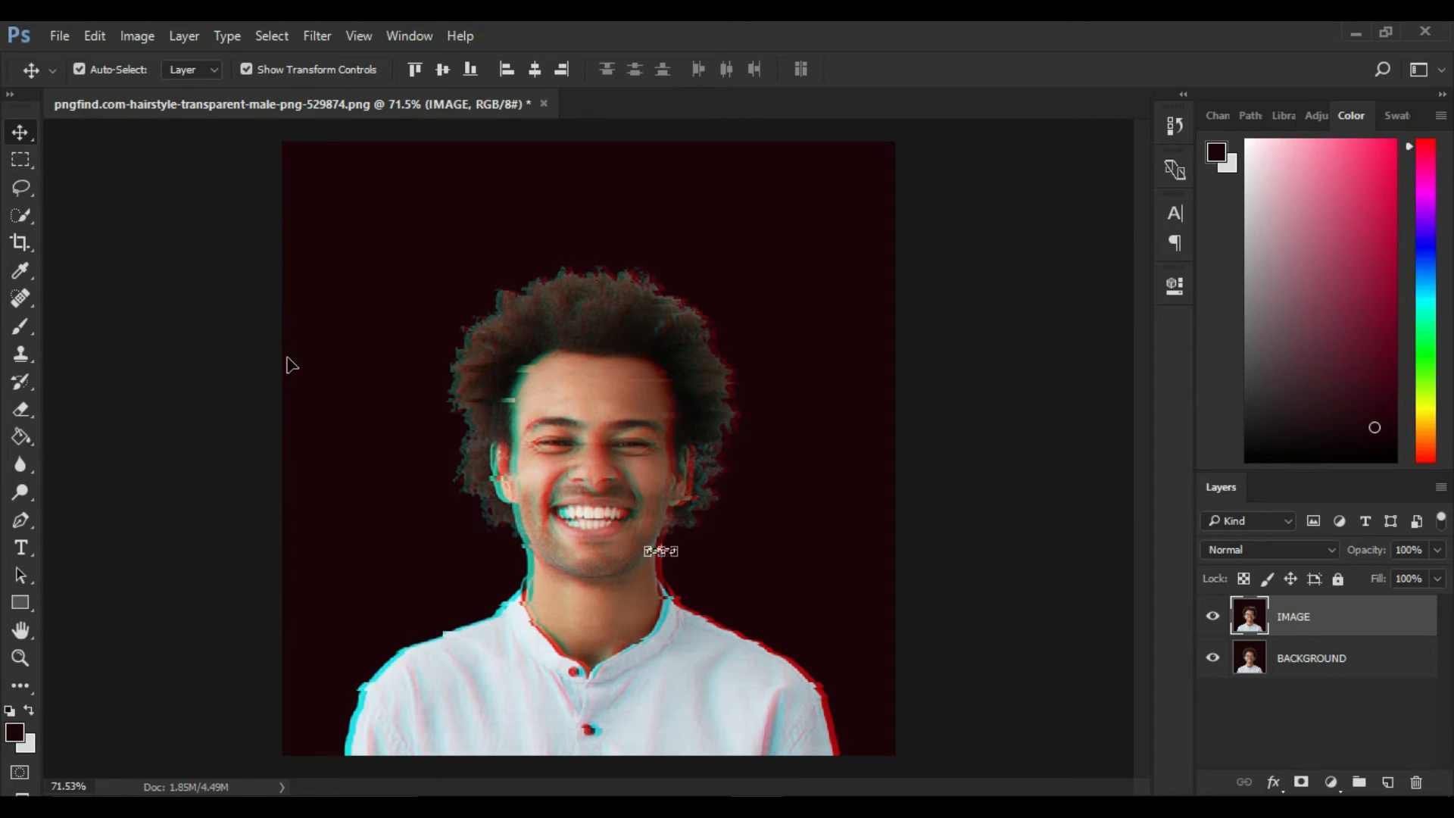
{"action": "left_click", "coordinate": [1410, 550]}
{"action": "type", "text": "50"}
{"action": "key", "text": "Return"}
{"action": "left_click_drag", "start_coordinate": [1364, 632], "coordinate": [1388, 782]}
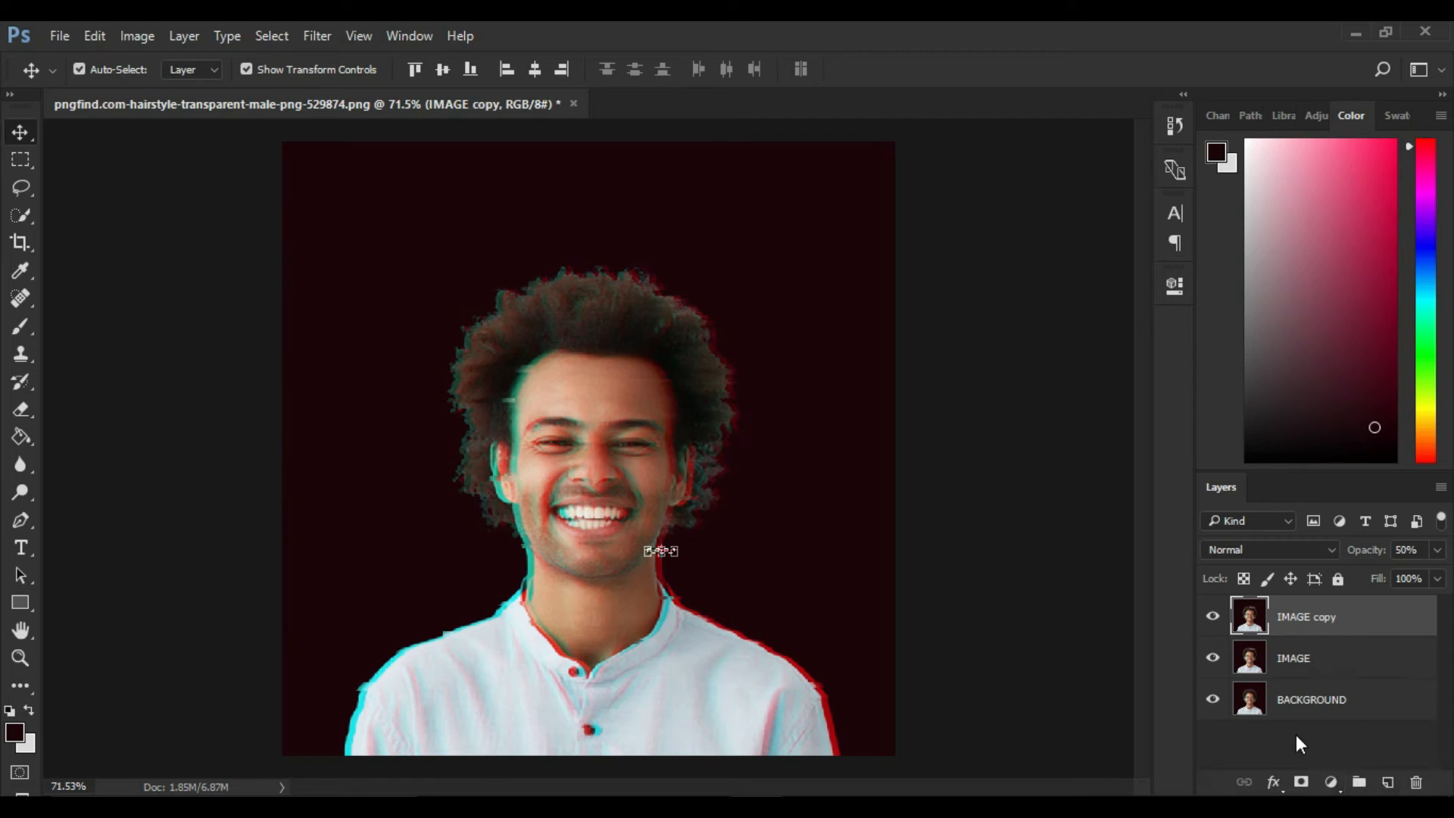
Step: Rename the duplicated layer as IMAGE 2
{"action": "double_click", "coordinate": [1334, 618]}
{"action": "left_click", "coordinate": [1342, 612]}
{"action": "left_click", "coordinate": [1343, 613]}
{"action": "left_click", "coordinate": [1341, 619]}
{"action": "left_click_drag", "start_coordinate": [1333, 615], "coordinate": [1345, 617]}
{"action": "key", "text": "Return"}
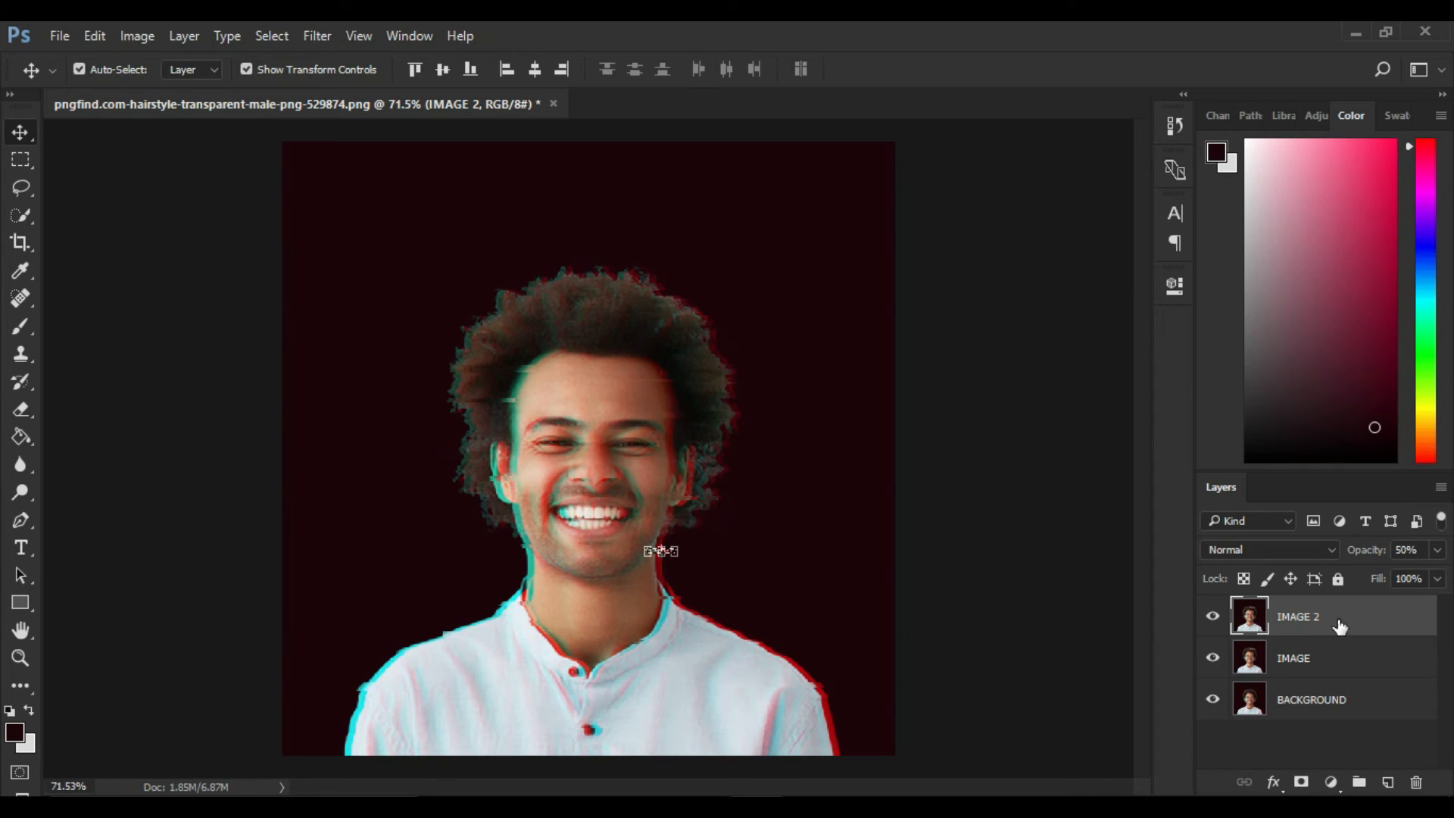
Step: Select the whole canvas and apply the Mezzotint filter with the Long Strokes type to the IMAGE 2 layer
{"action": "key", "text": "ctrl+a"}
{"action": "left_click", "coordinate": [314, 37]}
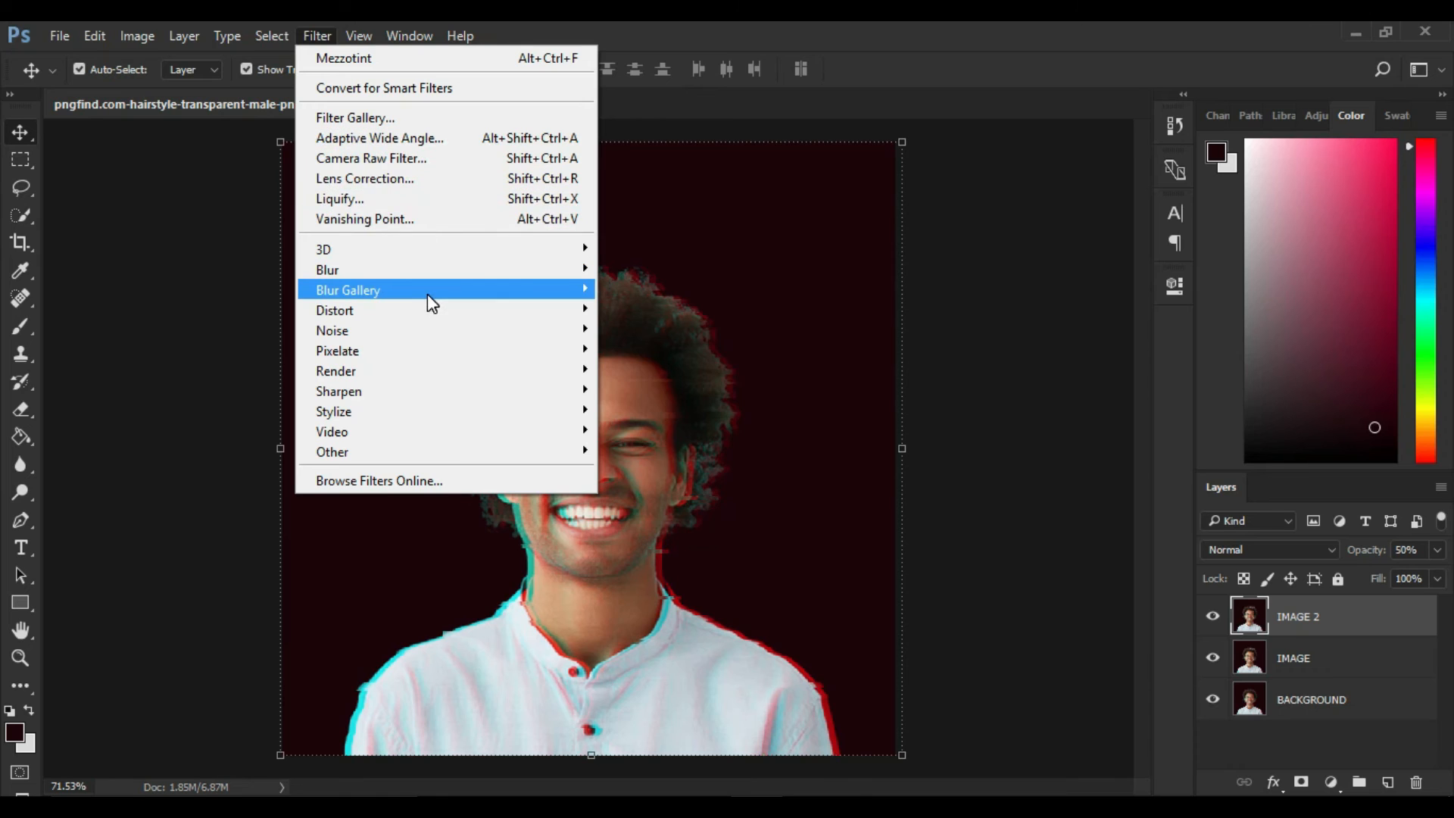
{"action": "mouse_move", "coordinate": [438, 347]}
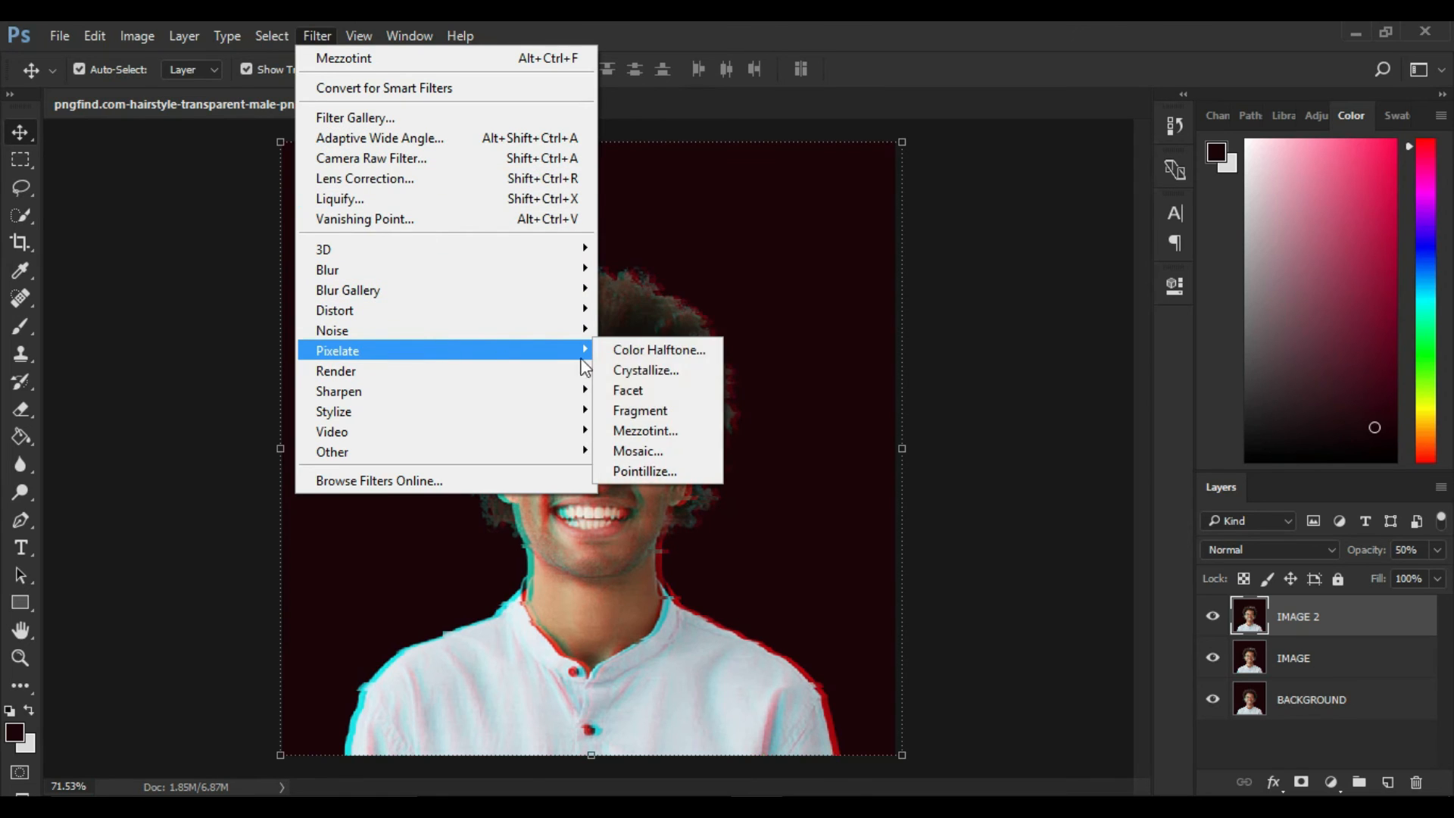
{"action": "left_click", "coordinate": [665, 429]}
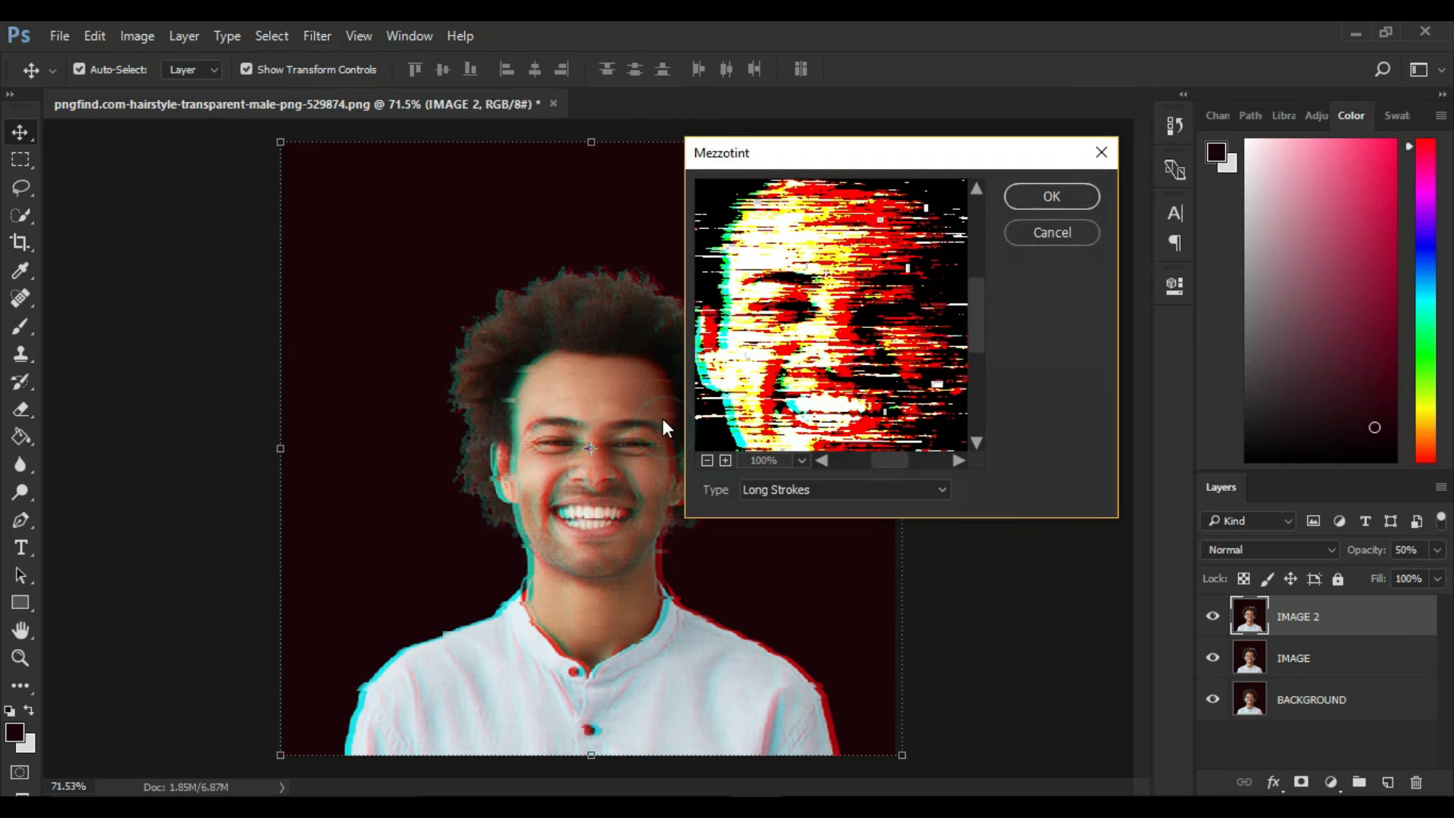
{"action": "left_click", "coordinate": [829, 498]}
{"action": "left_click", "coordinate": [802, 685]}
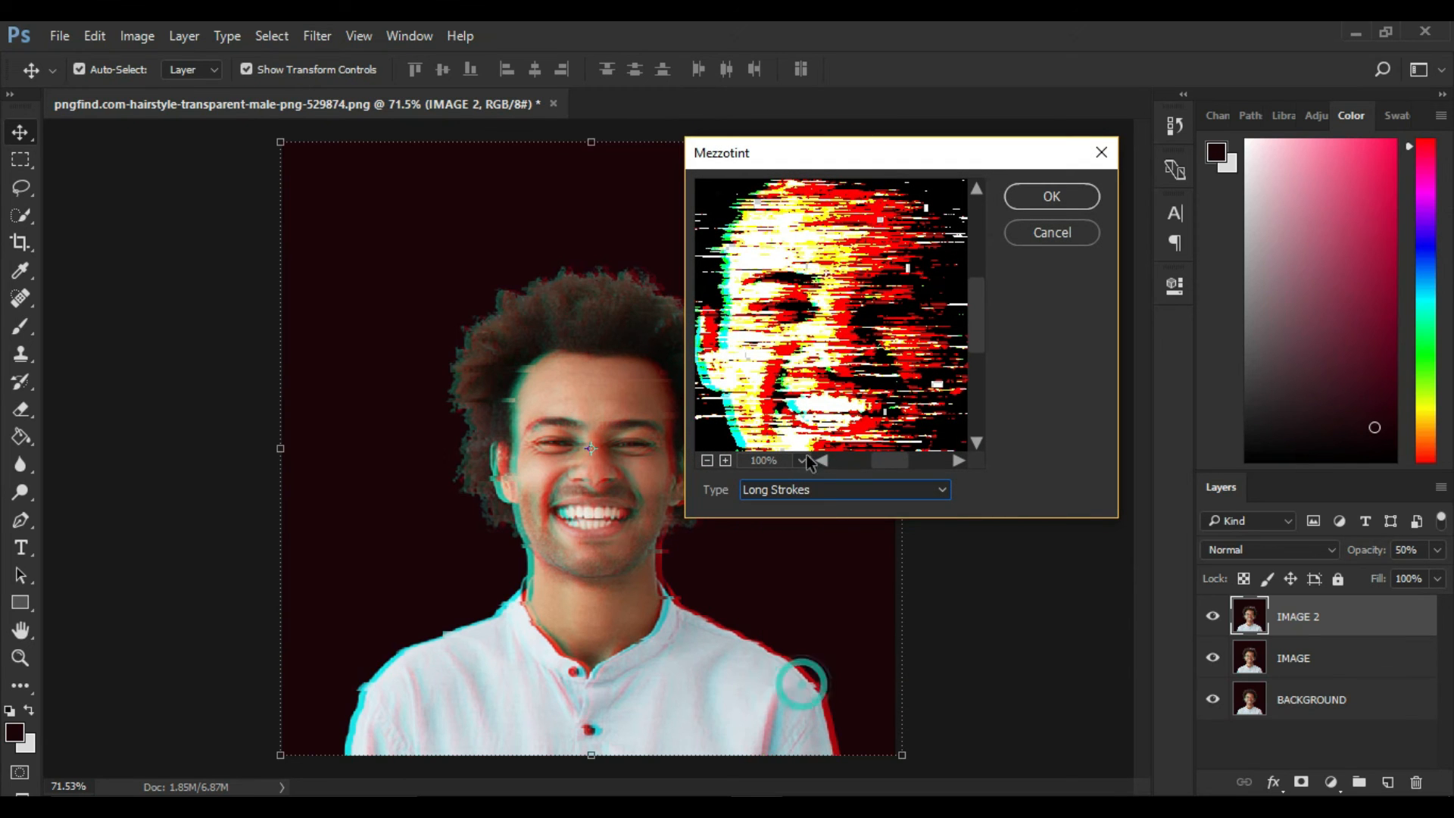
{"action": "left_click", "coordinate": [707, 461]}
{"action": "left_click", "coordinate": [707, 461]}
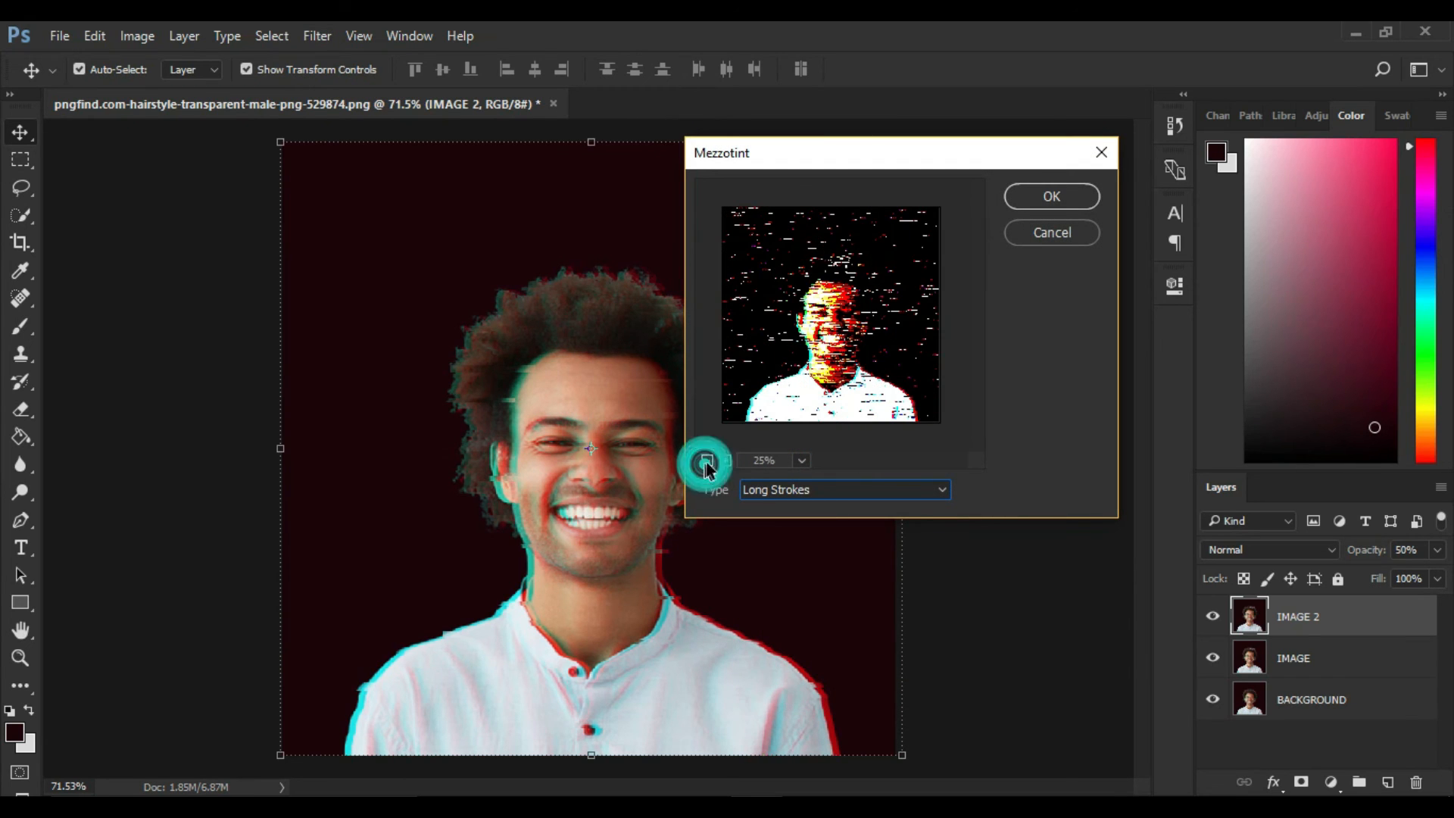
{"action": "left_click", "coordinate": [1053, 197]}
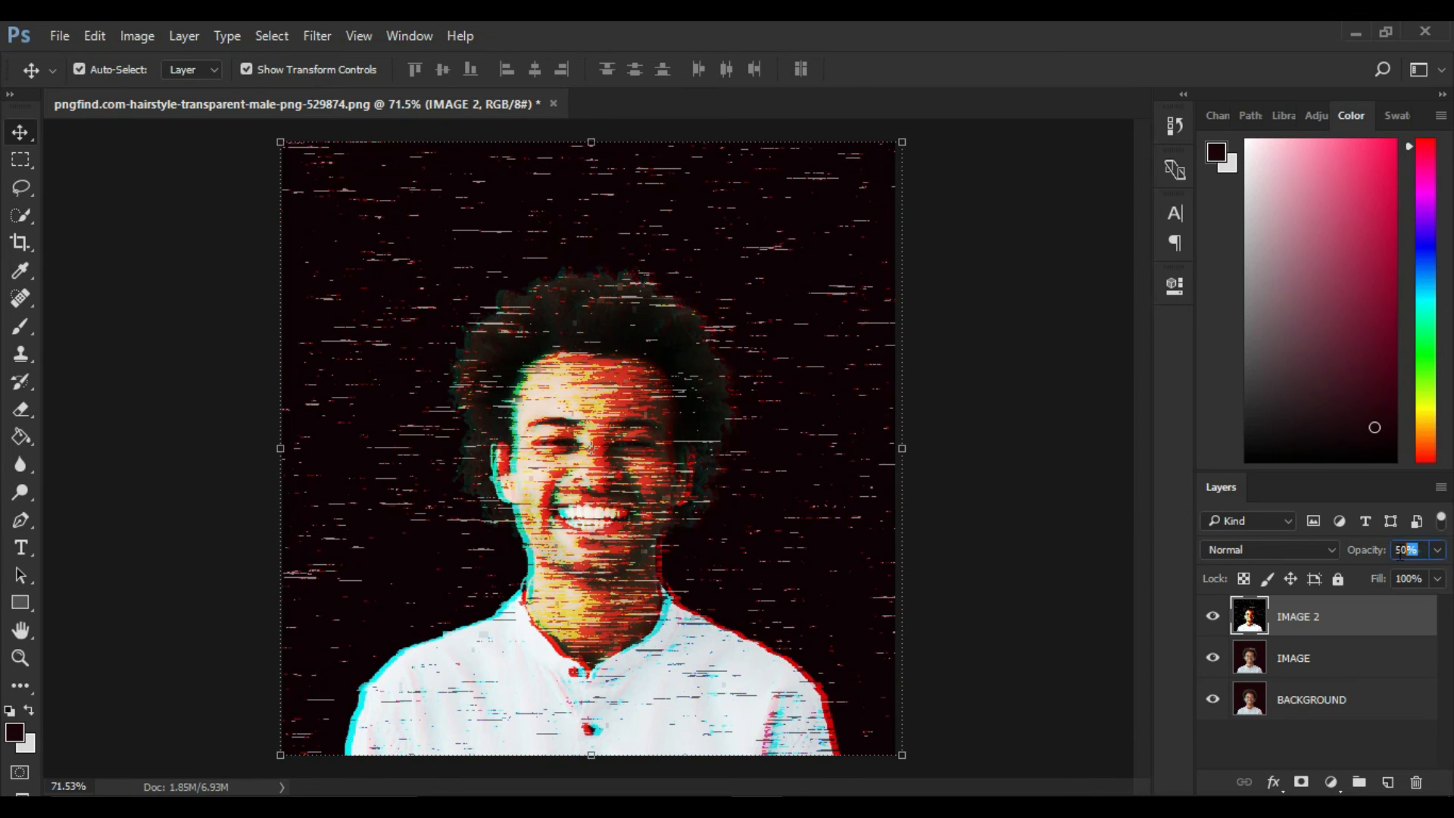
Step: Reduce the IMAGE 2 layer's opacity to 5% and clear the canvas and layer selection
{"action": "left_click_drag", "start_coordinate": [1405, 549], "coordinate": [1383, 553]}
{"action": "type", "text": "20"}
{"action": "type", "text": "18"}
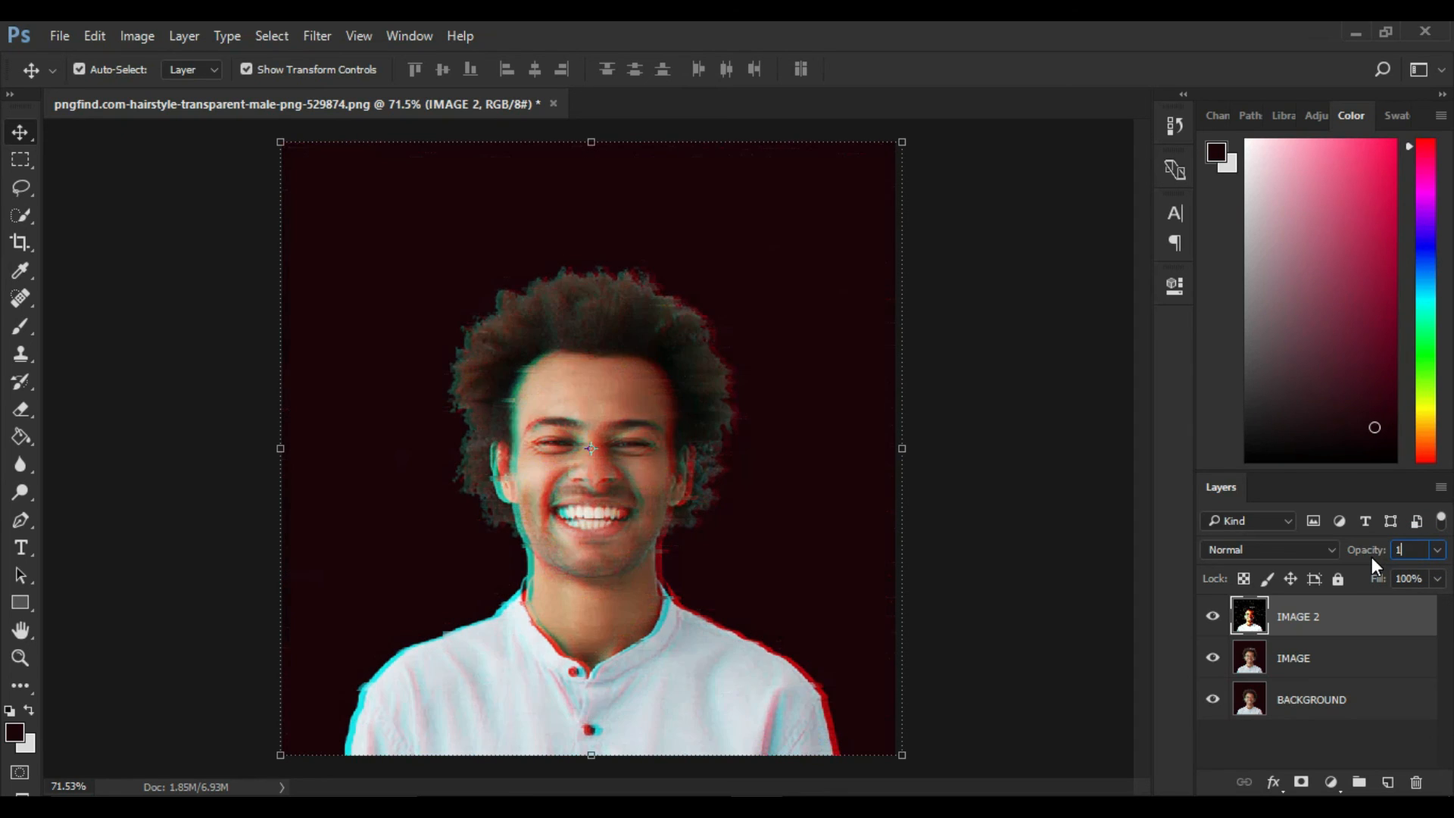
{"action": "key", "text": "BackSpace"}
{"action": "type", "text": "0"}
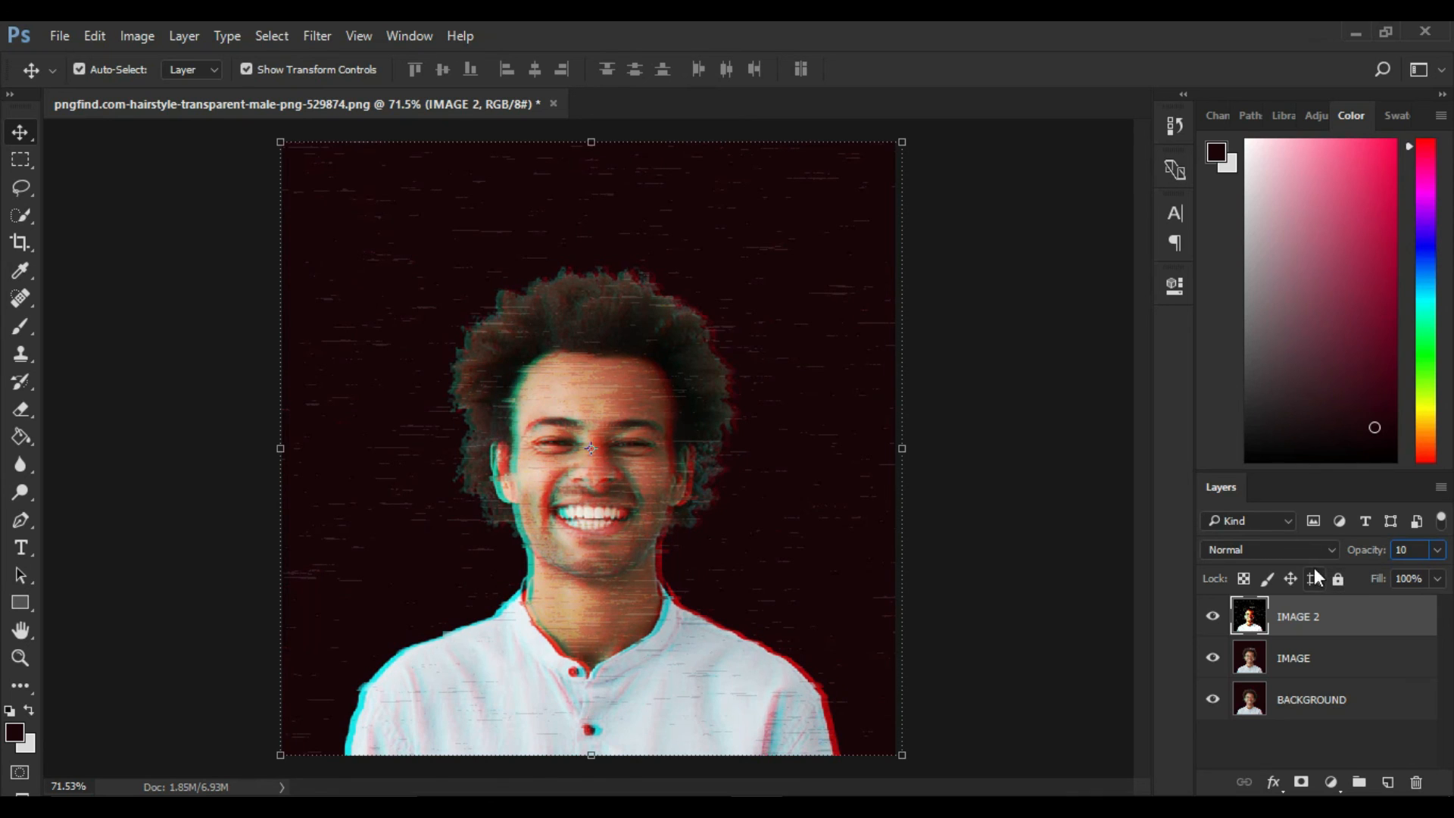
{"action": "key", "text": "BackSpace"}
{"action": "key", "text": "BackSpace"}
{"action": "type", "text": "5"}
{"action": "left_click", "coordinate": [22, 133]}
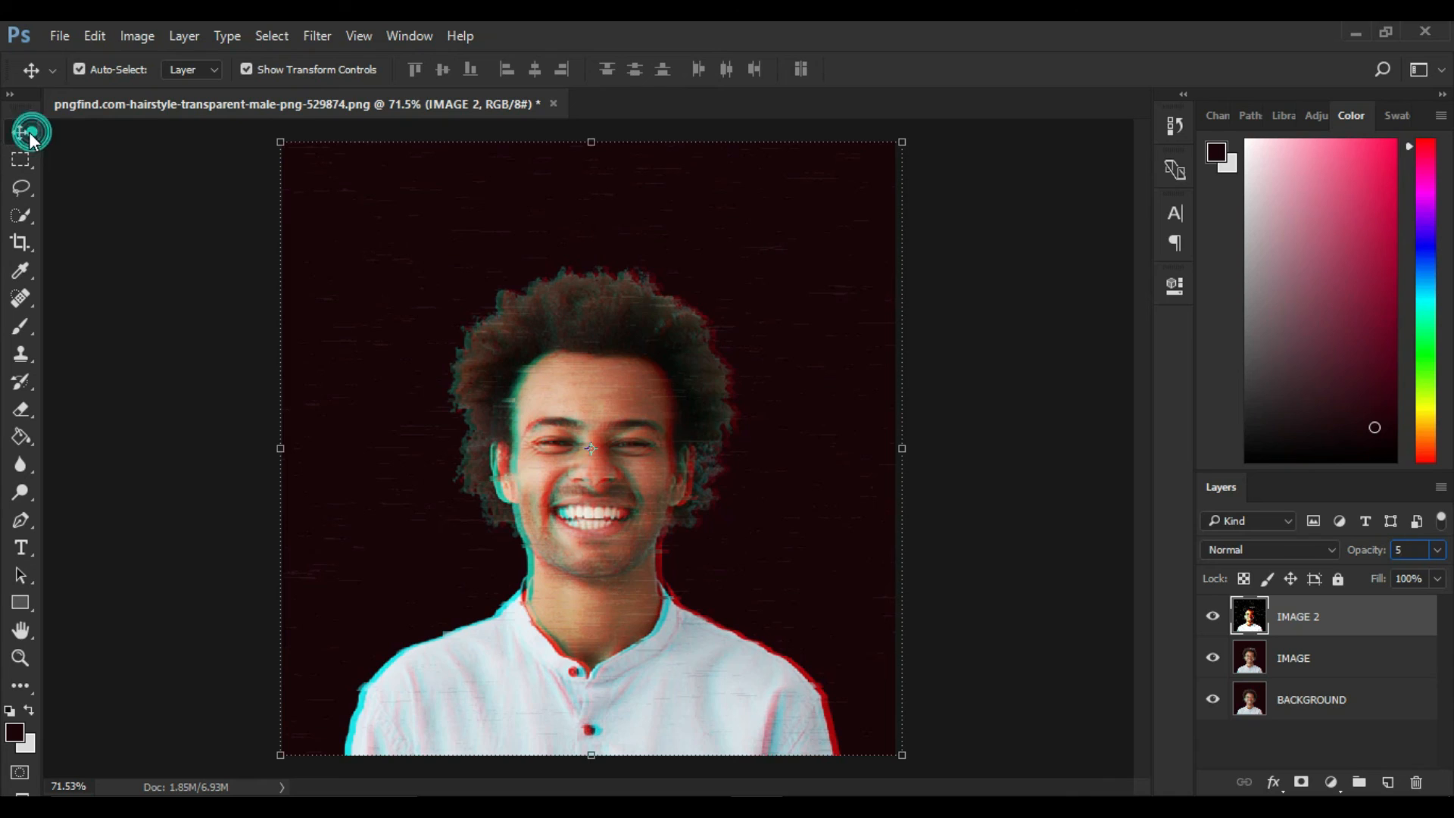
{"action": "left_click", "coordinate": [1006, 507]}
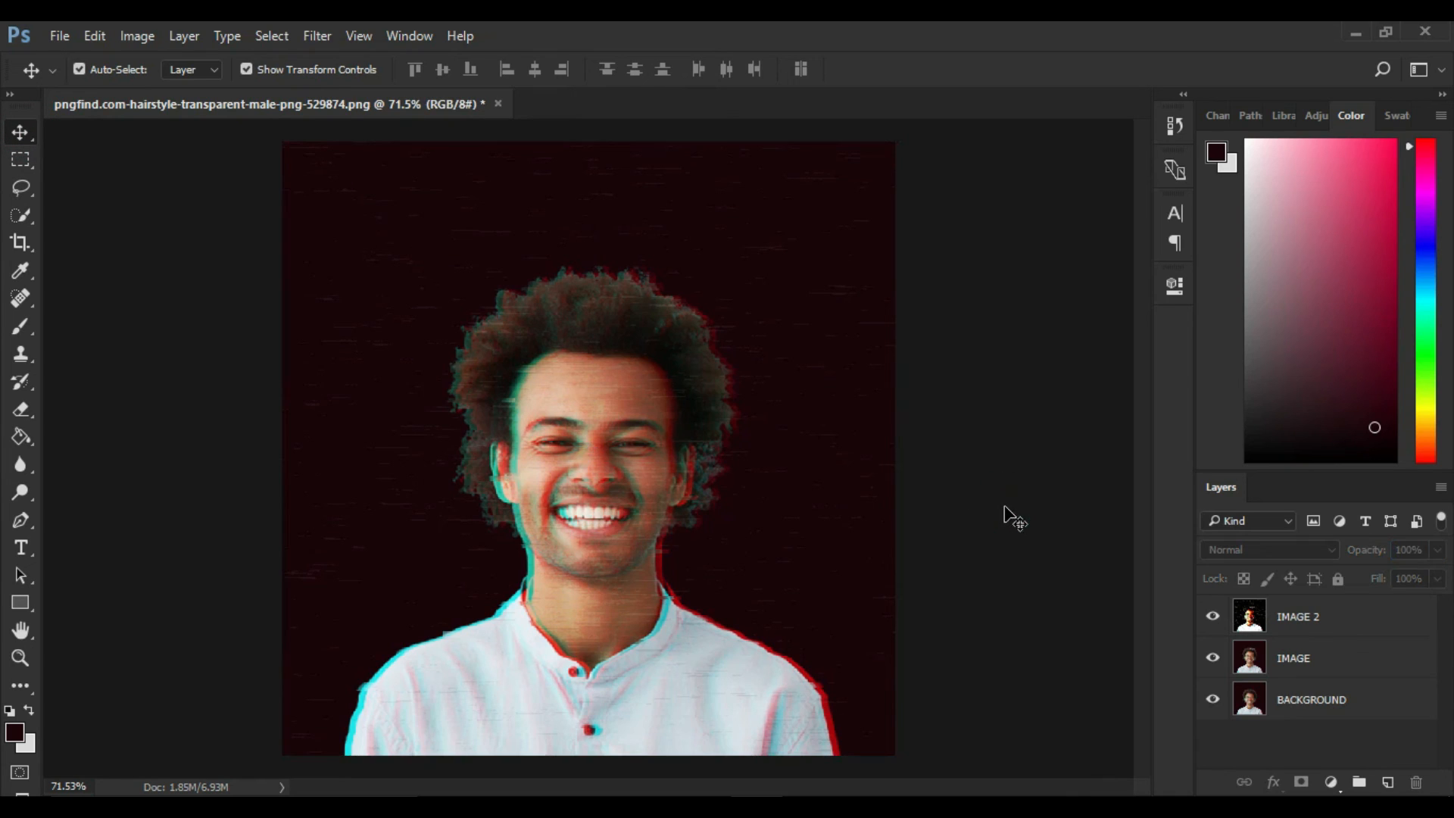